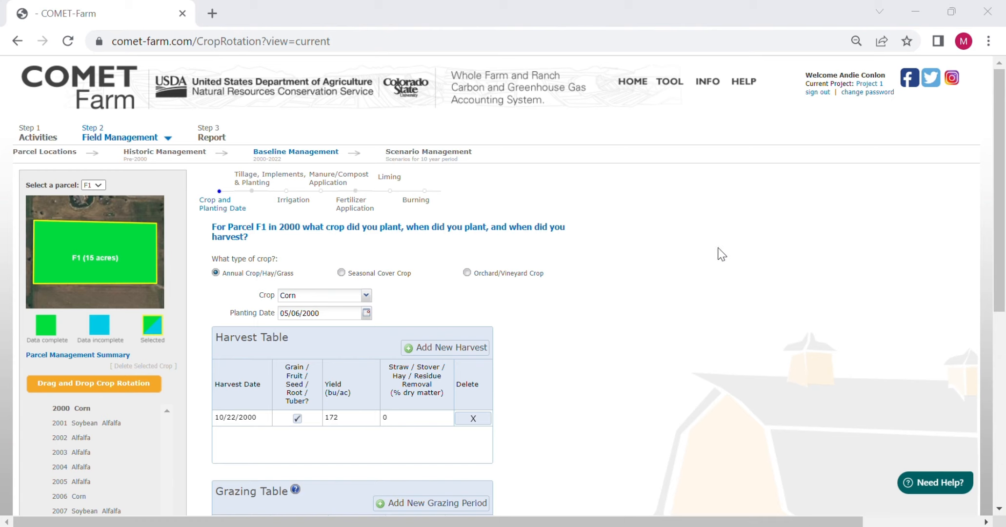
Review parcel F1's baseline management: the 2000 crop and tillage, the 2001 alfalfa fertilizer, and the 2022 alfalfa harvest and burning entries.
left_click_drag(1003, 166, 1005, 301)
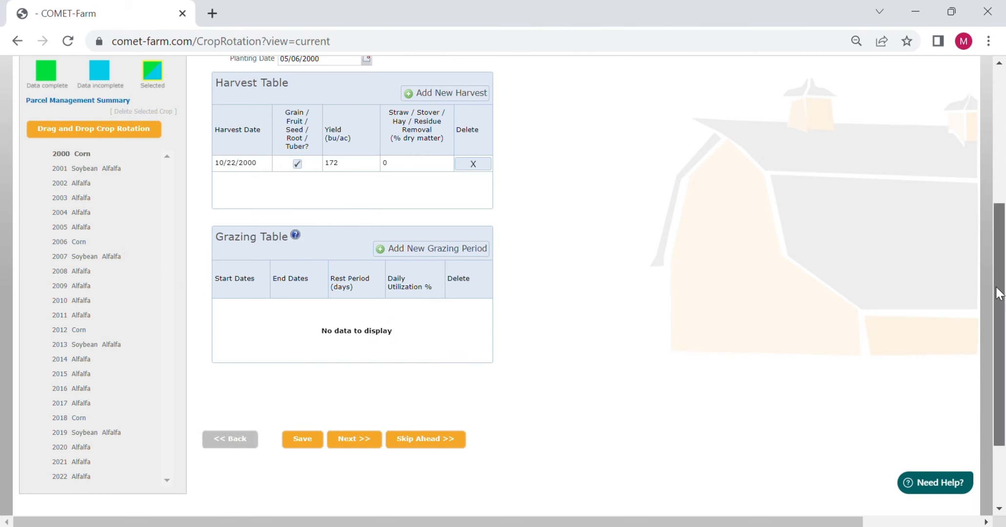
left_click_drag(998, 291, 996, 157)
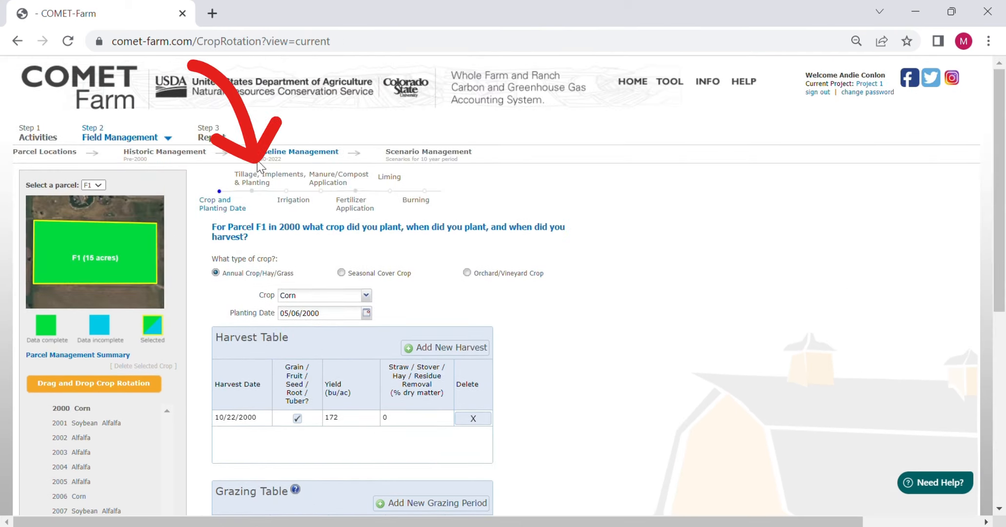
left_click(262, 184)
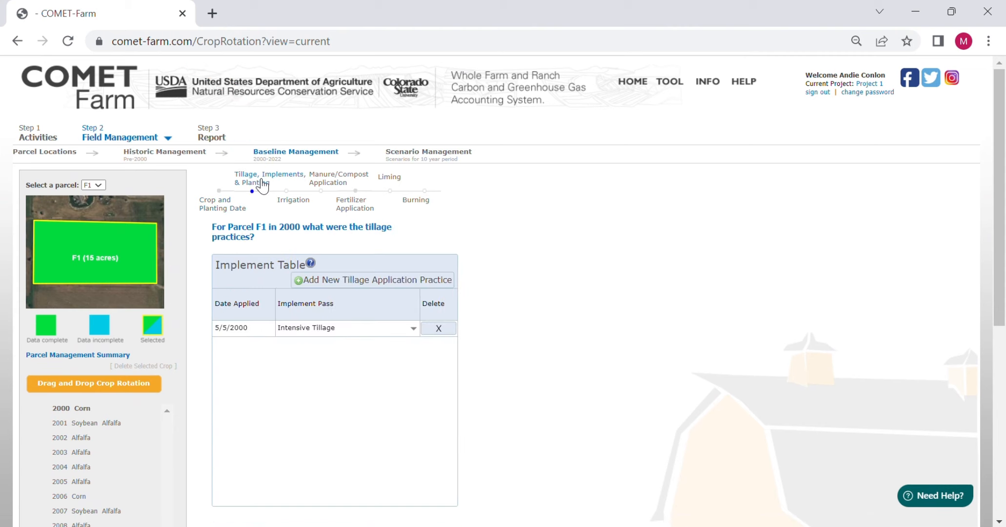
left_click(358, 210)
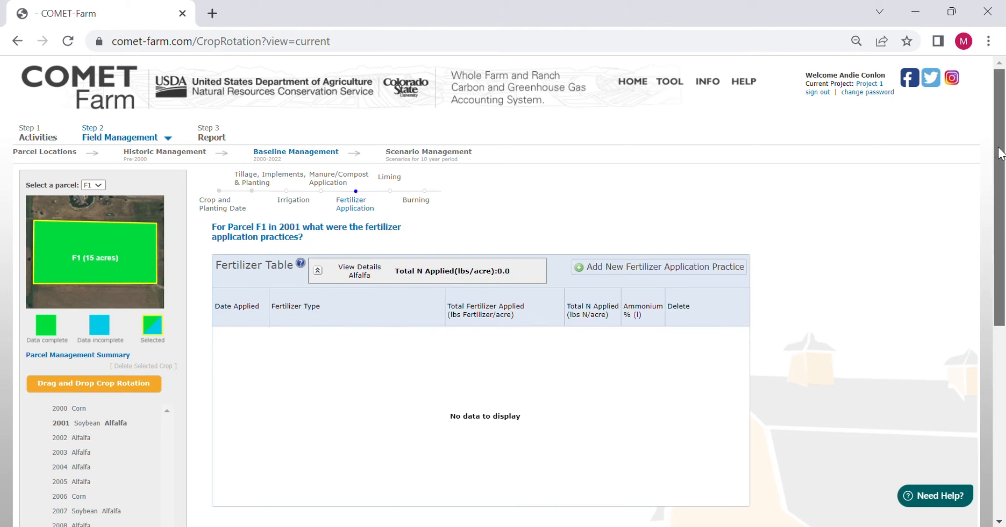
left_click_drag(999, 156, 1005, 309)
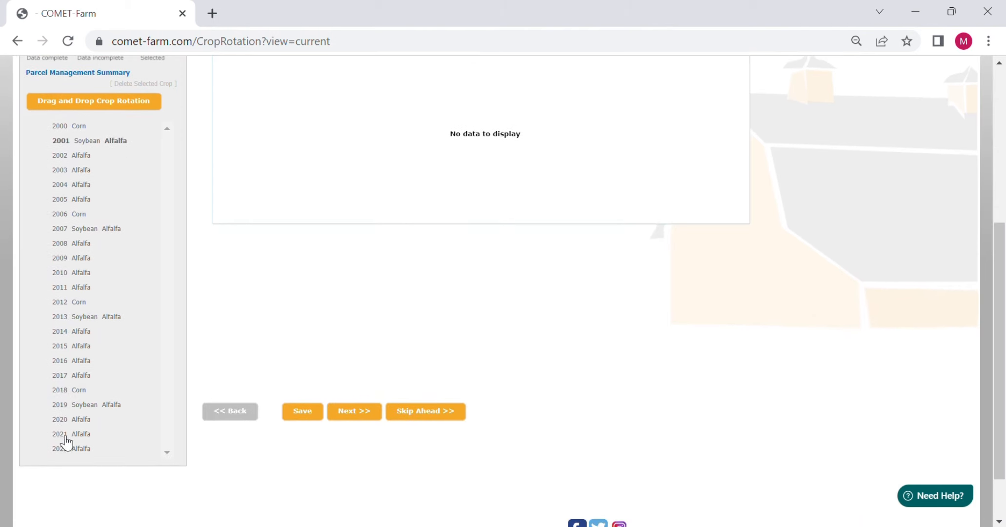
left_click(80, 453)
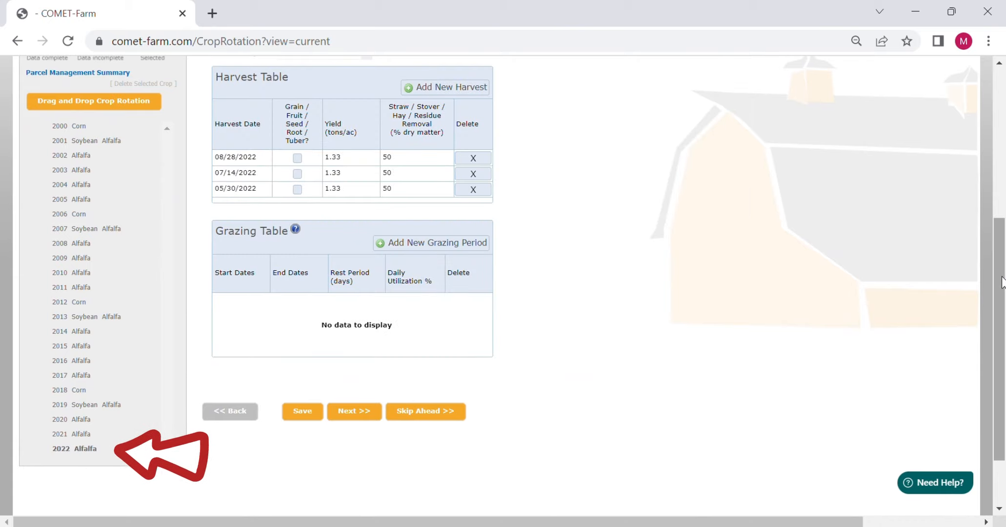
left_click_drag(1003, 282, 988, 159)
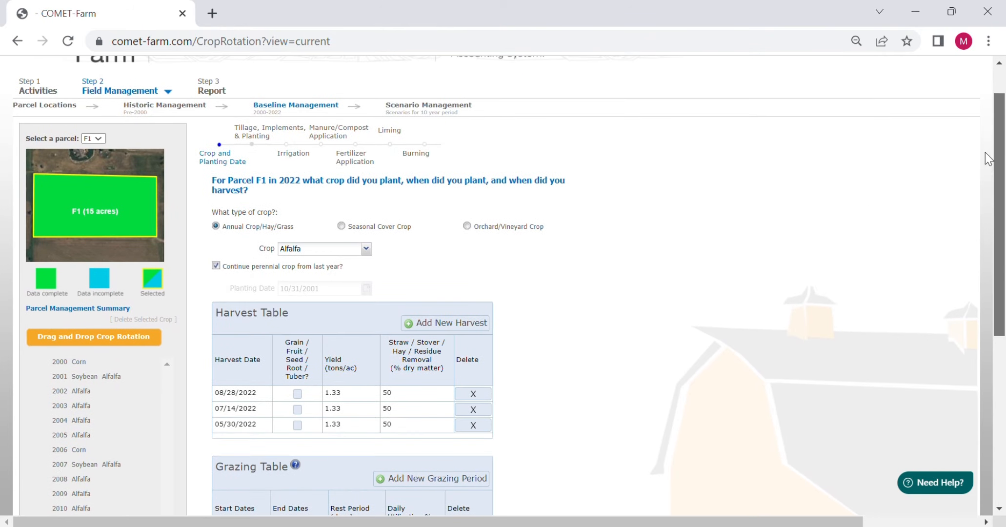
left_click(416, 158)
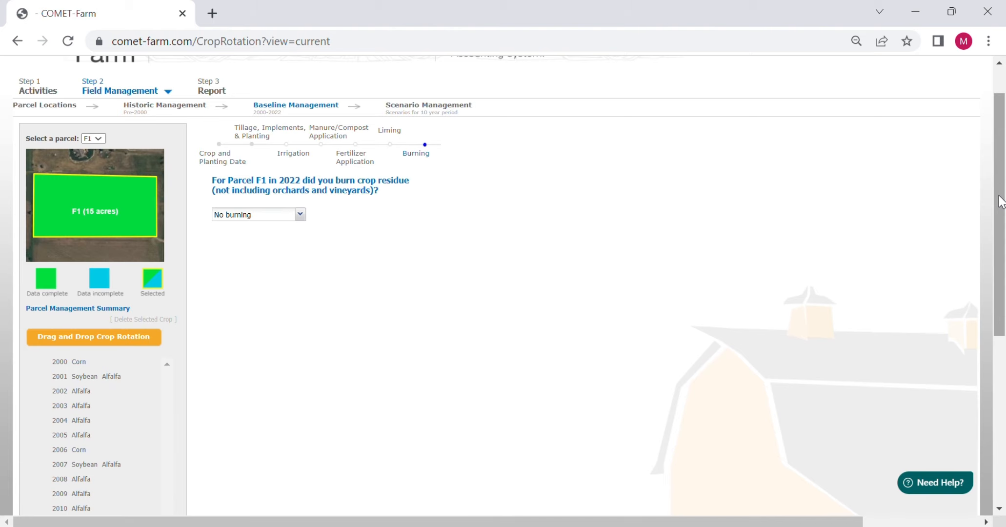
left_click_drag(1001, 200, 1001, 316)
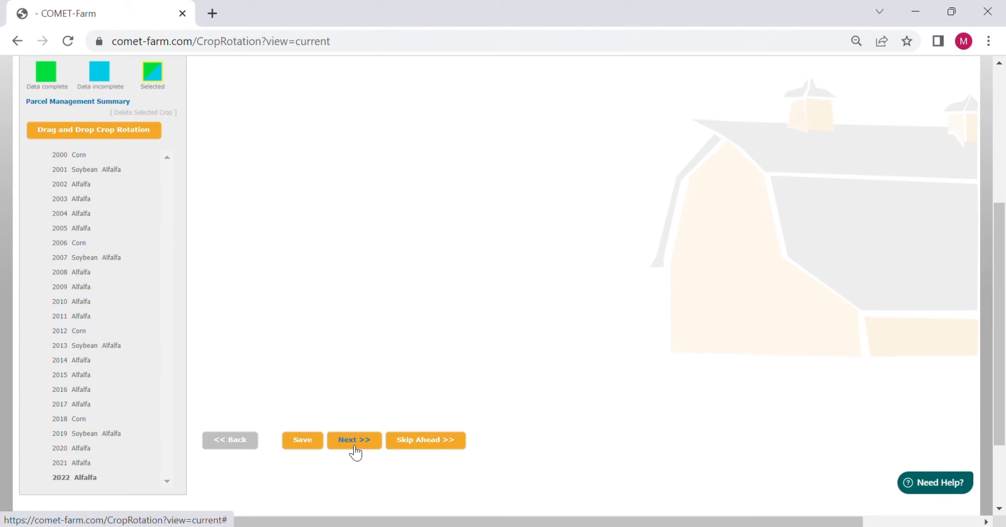
Skip ahead from the 2007 soybean without adding a crop or copying it to other years, and continue to Future Management.
left_click(80, 260)
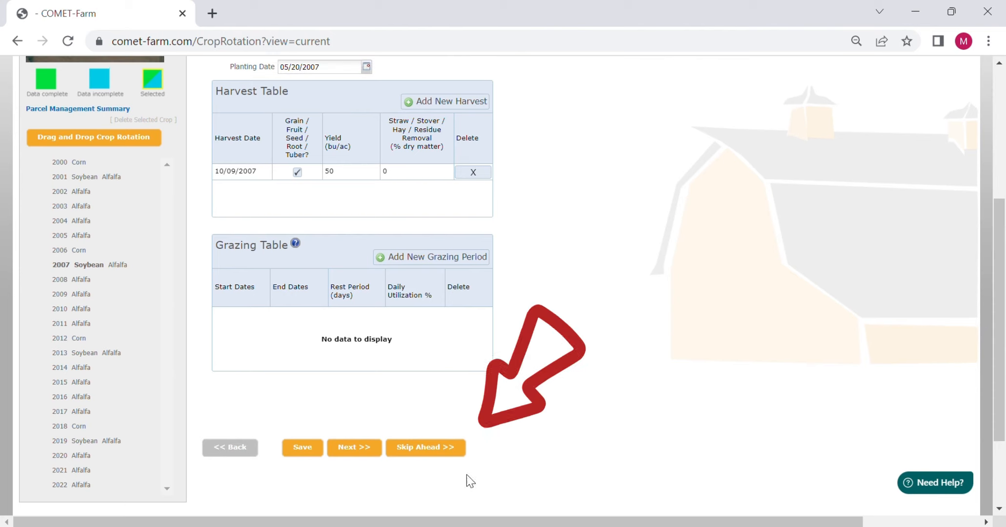
left_click(426, 455)
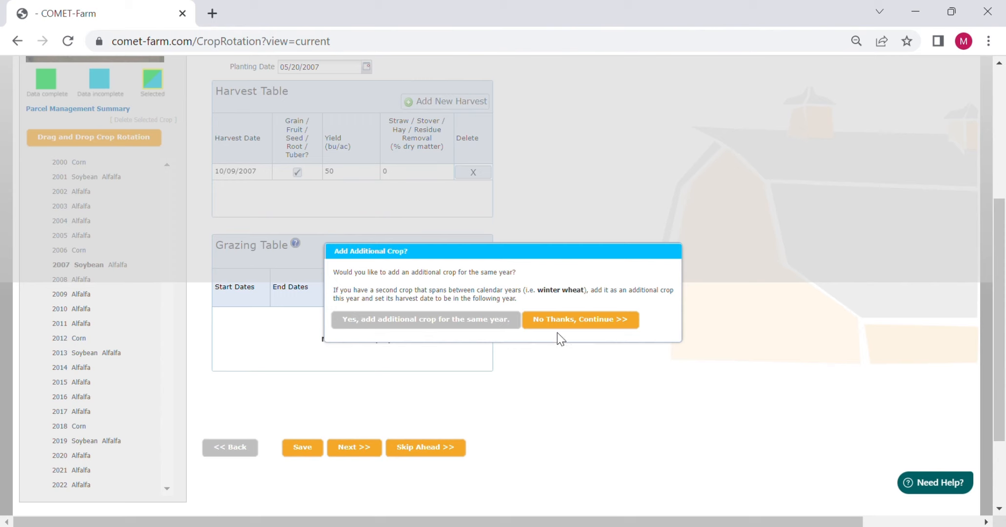
left_click(570, 320)
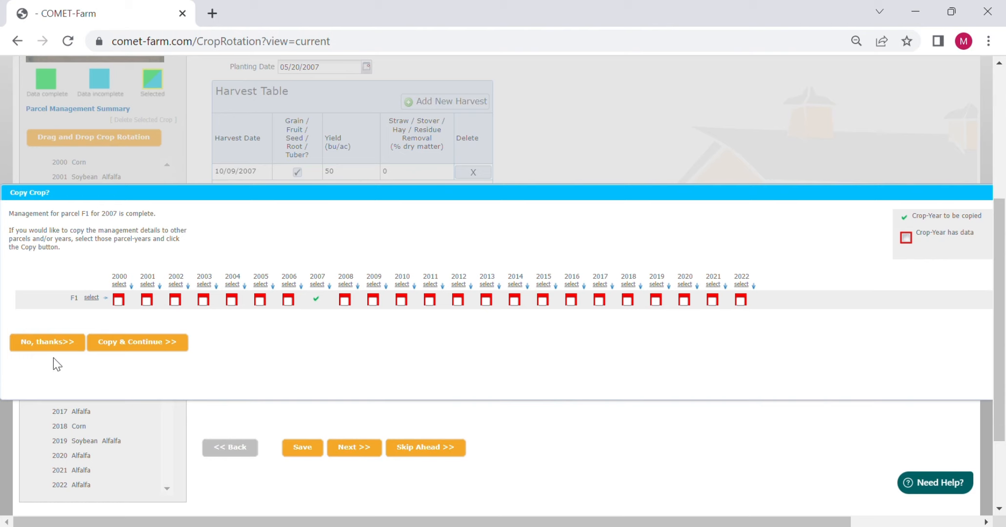
left_click(52, 343)
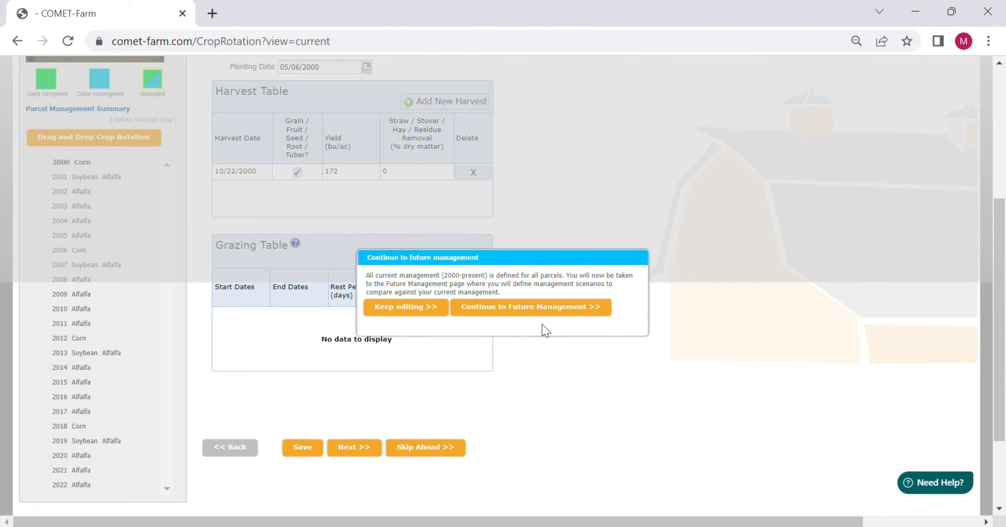
left_click(536, 312)
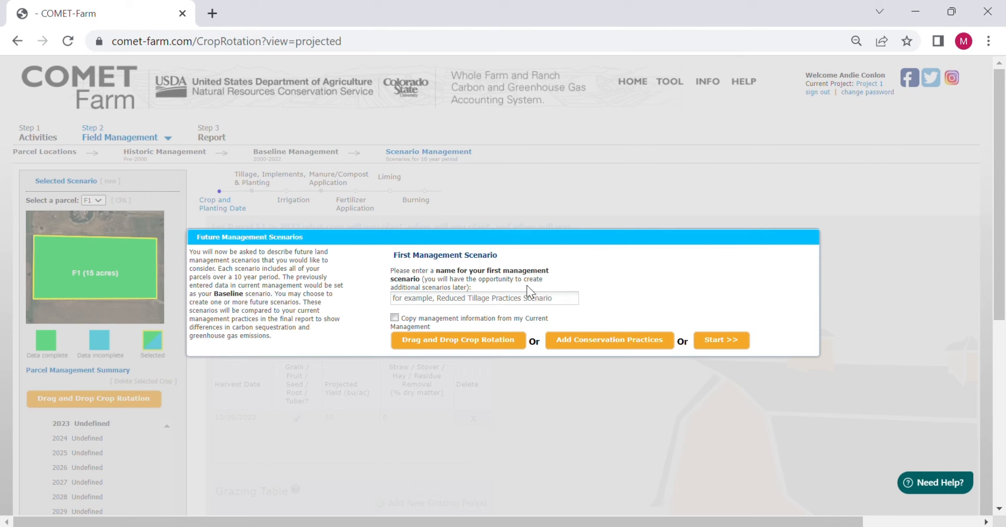
Start the first management scenario, named "No till", with management information copied from the current management.
left_click(509, 301)
type("No till")
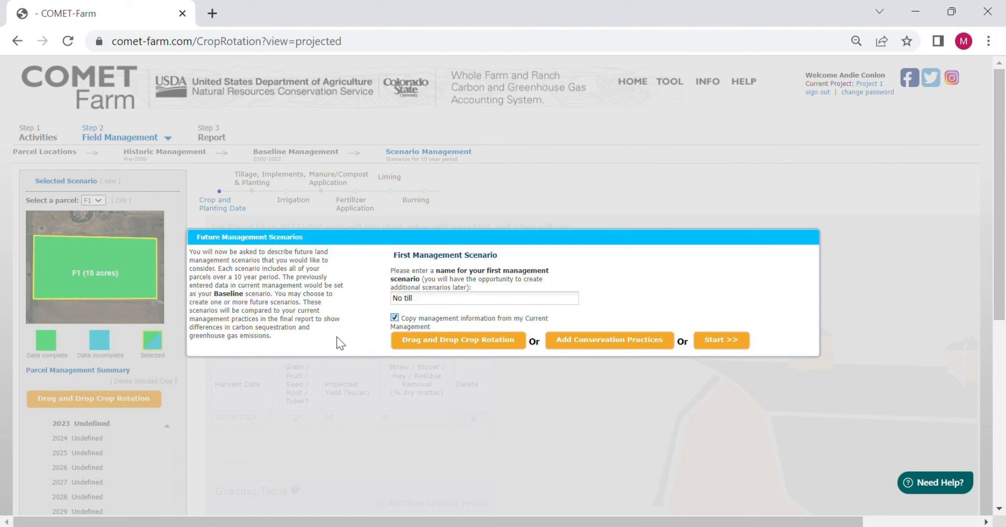
left_click(727, 344)
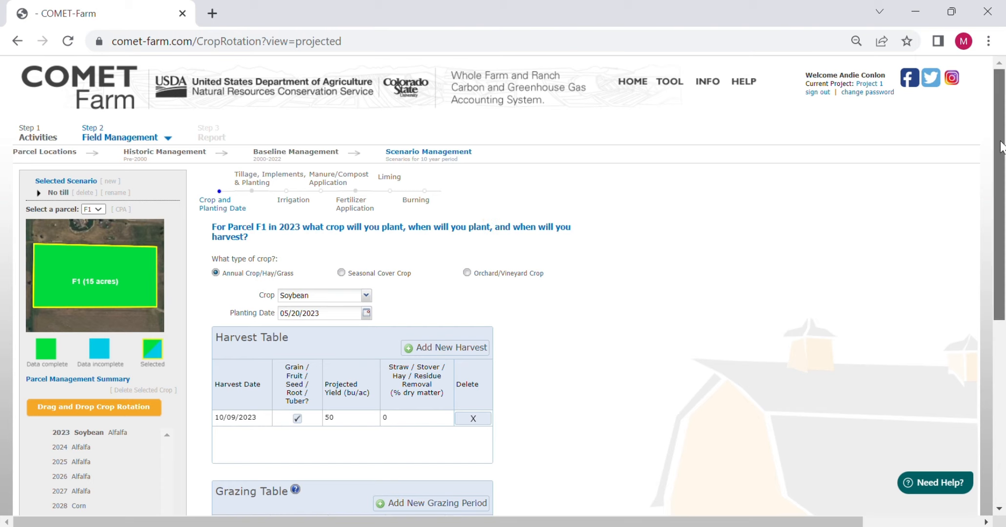
Examine the scenario's 2023 soybean crop and tillage entries and the 2028 corn tillage and fertilizer entries.
left_click_drag(1002, 148, 1005, 237)
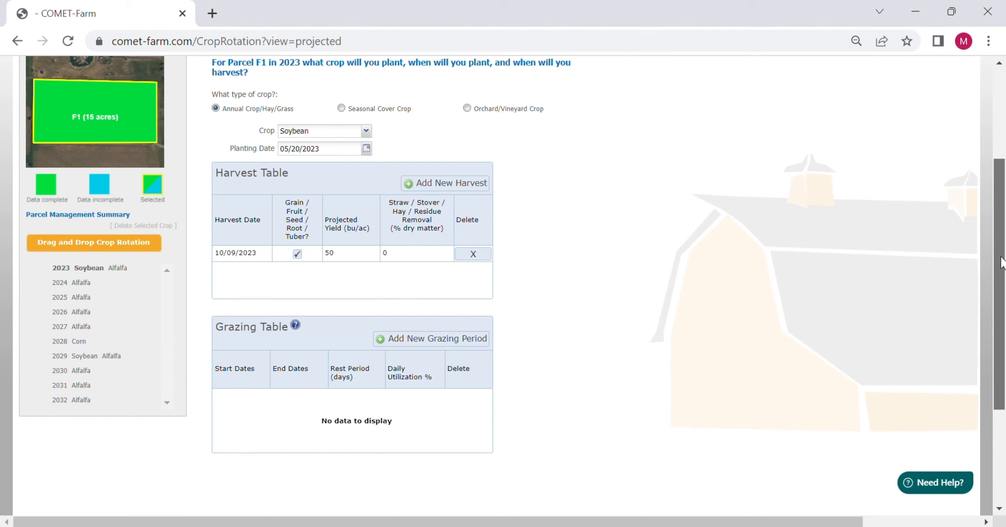
left_click_drag(1002, 263, 998, 170)
left_click(262, 181)
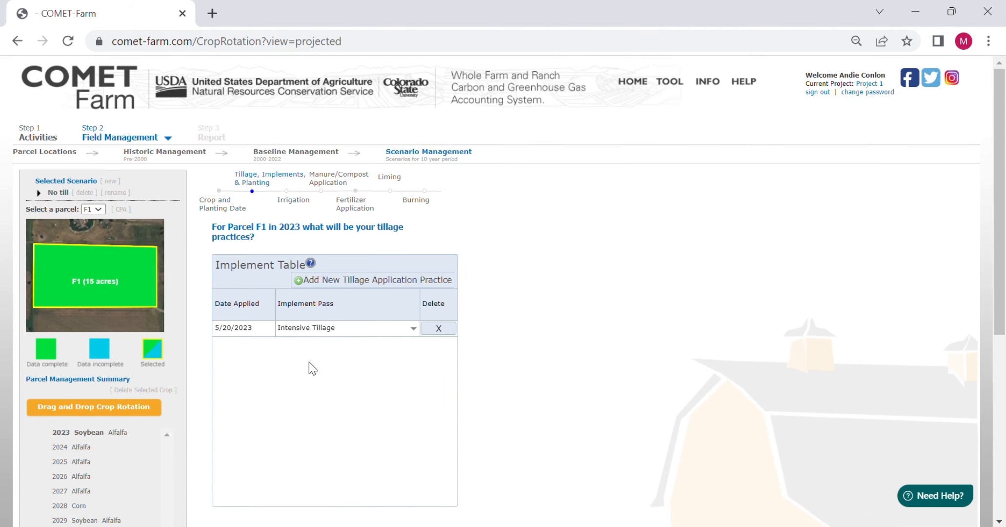
left_click(79, 508)
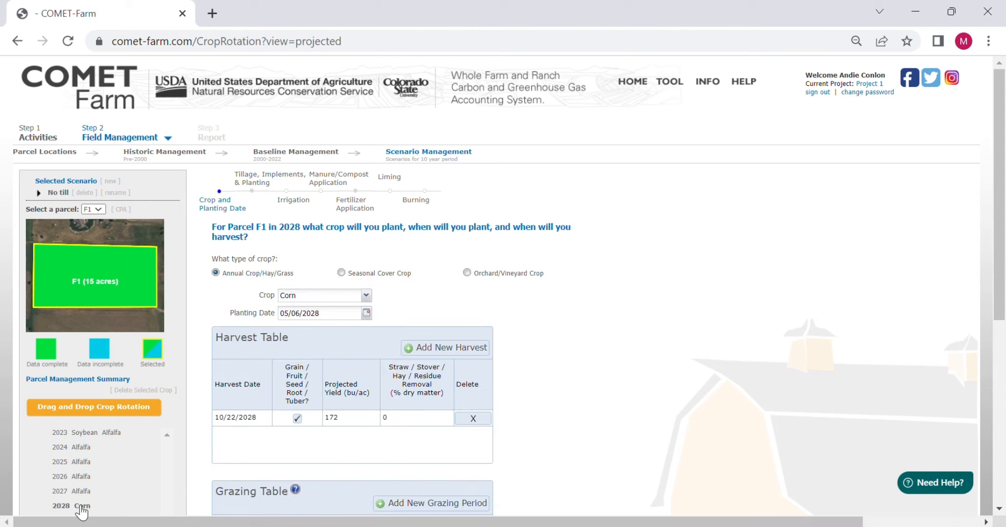
left_click(260, 182)
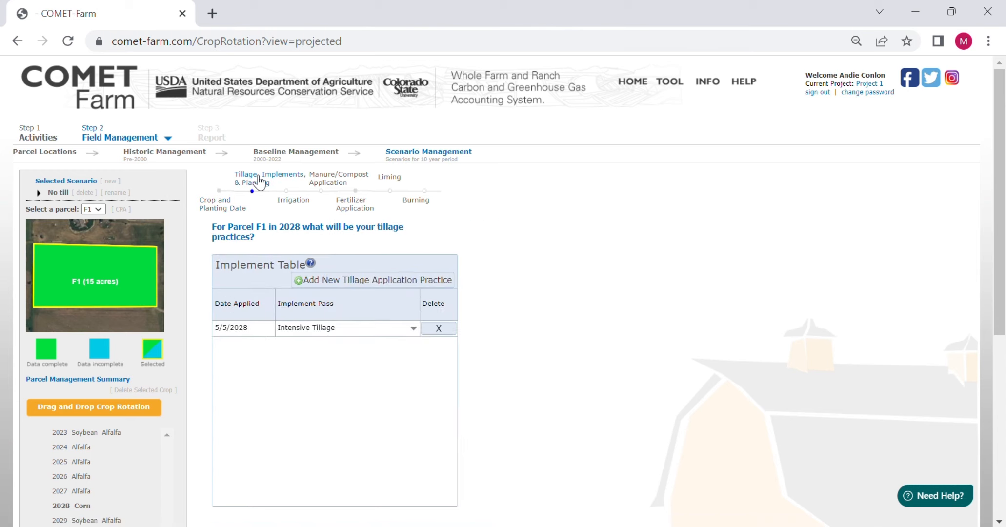
left_click(358, 210)
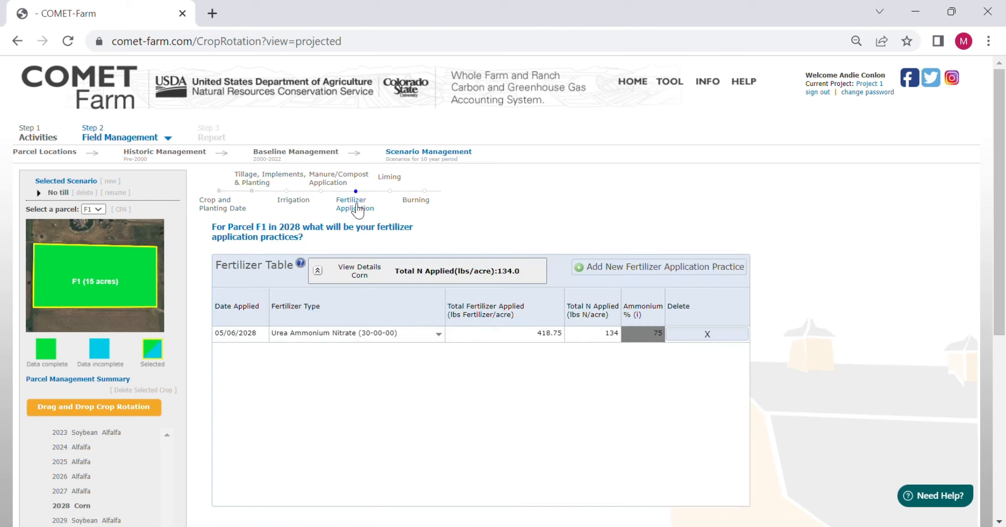
Set the implement pass for the 2023 soybean crop to No Tillage.
left_click(79, 436)
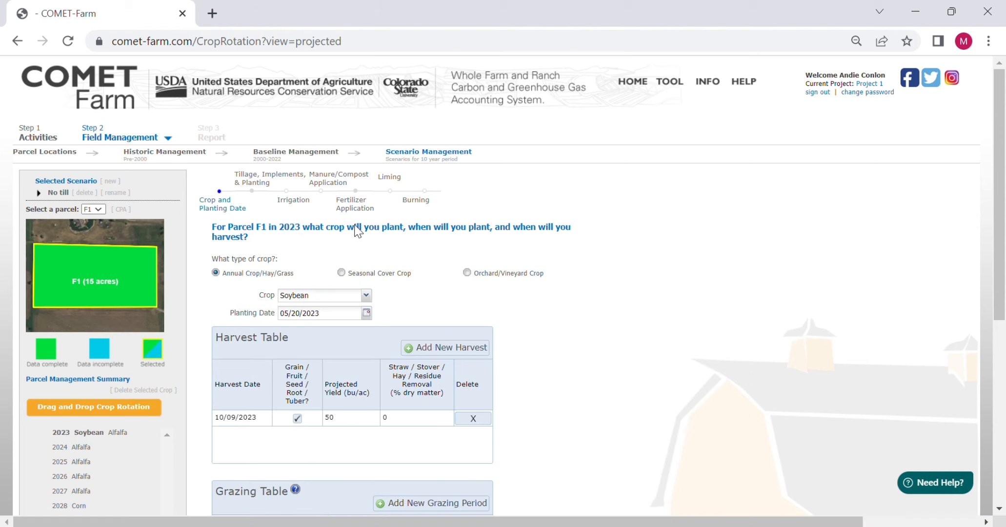
left_click(246, 186)
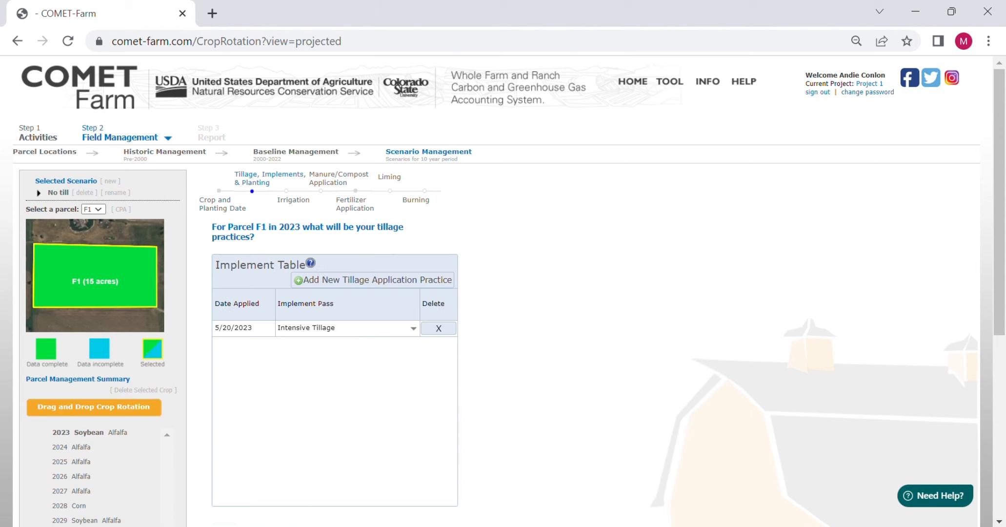
left_click(412, 332)
left_click(326, 419)
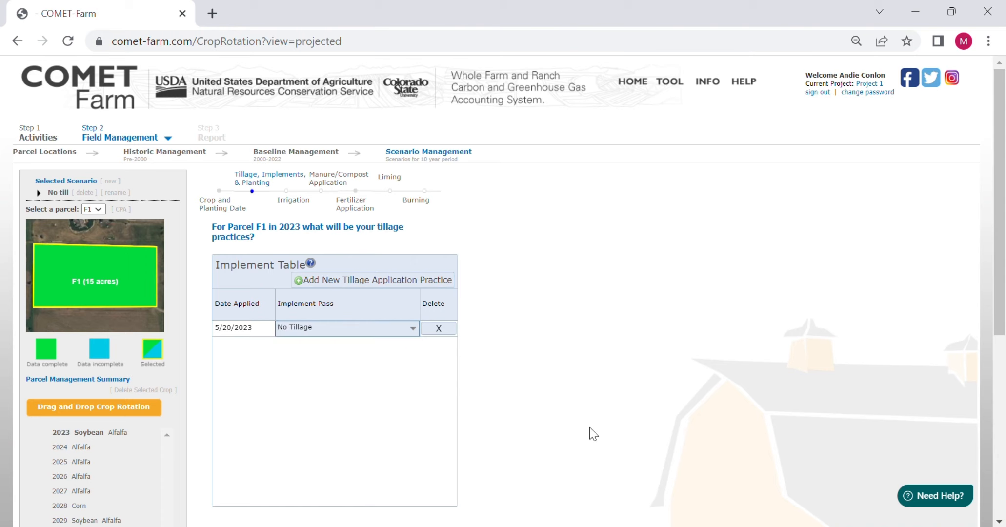
Set the implement pass for the 2023 alfalfa crop to No Tillage.
scroll(591, 434, "down", 2)
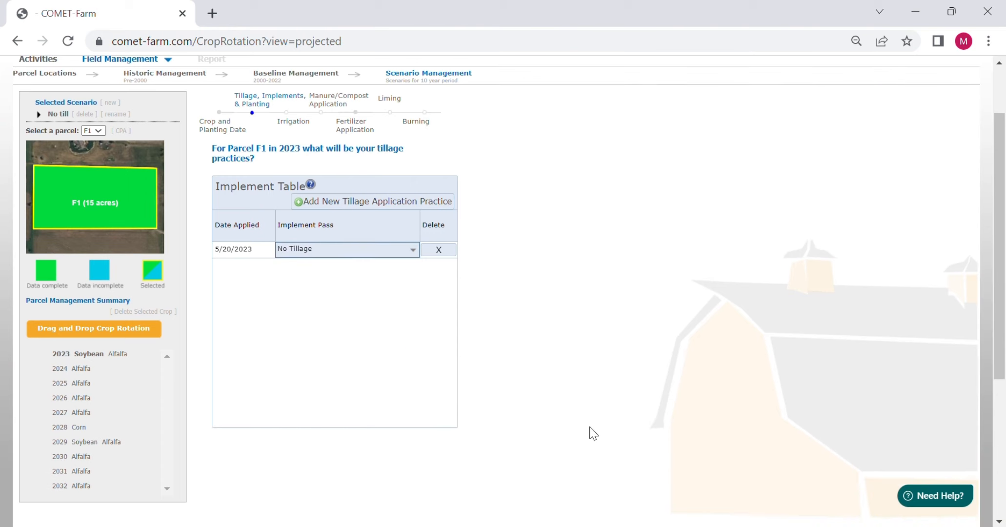
left_click(116, 354)
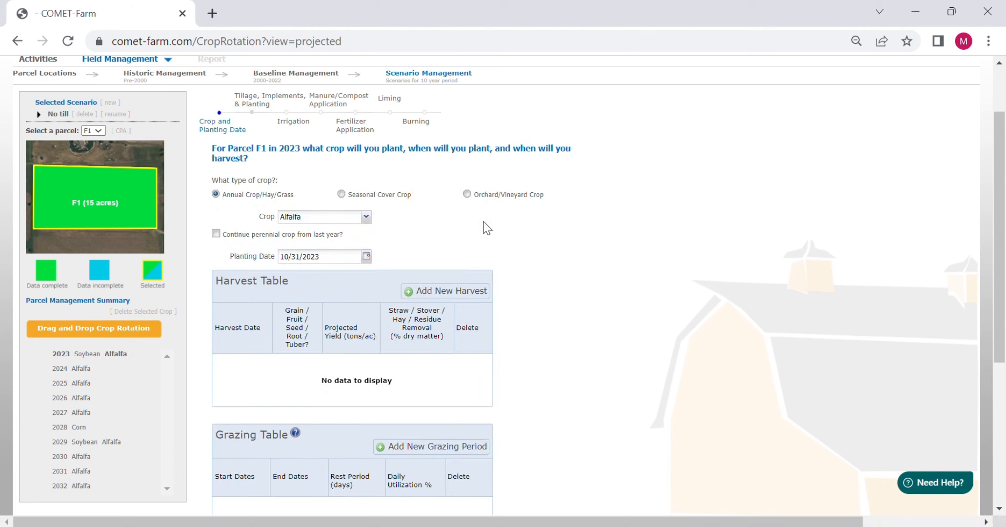
left_click(251, 103)
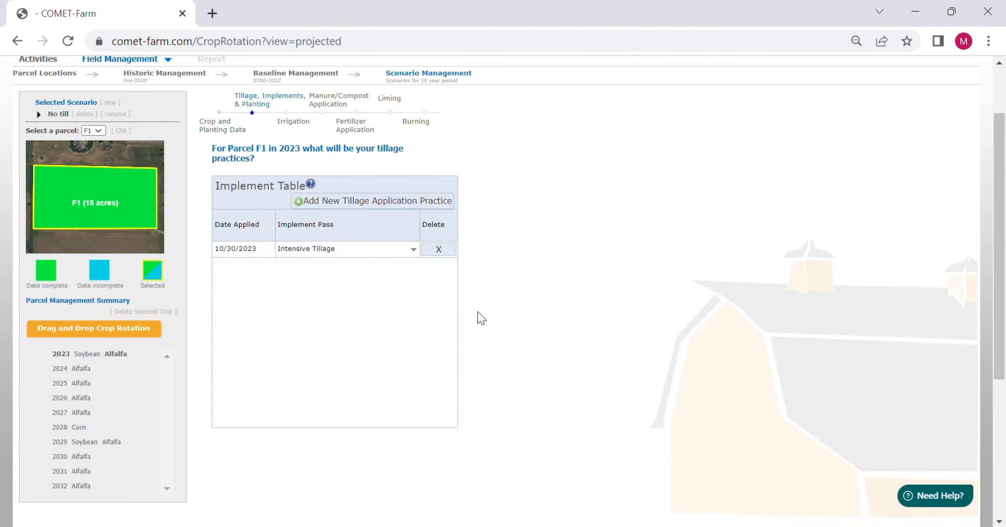
left_click(410, 249)
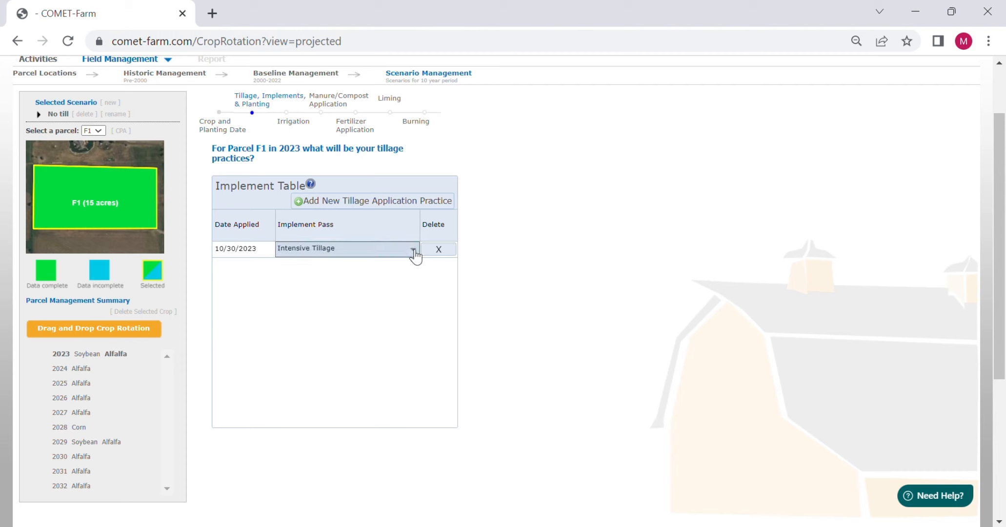
left_click(413, 249)
left_click(295, 339)
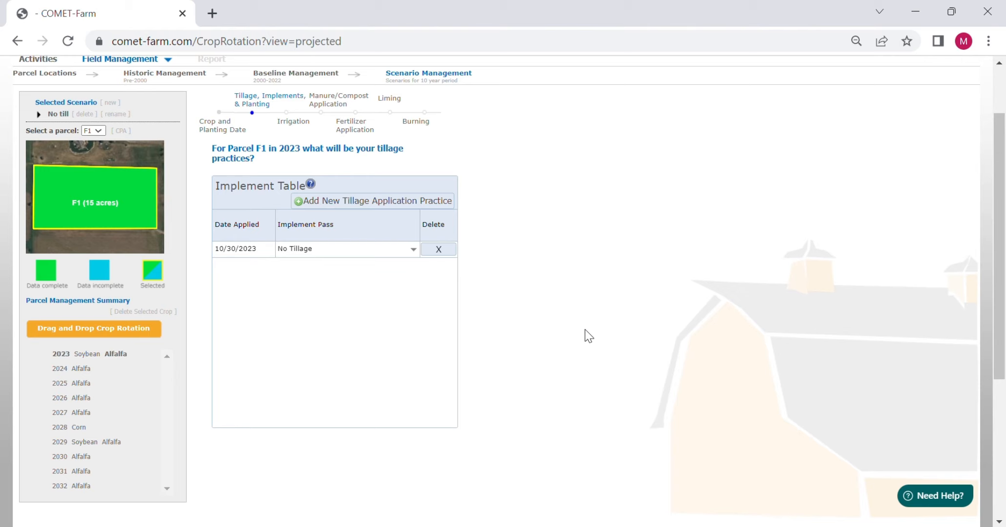
Skip ahead without adding another crop and copy the 2023 management of parcel F1 to 2029, accepting the perennial crop notice.
scroll(575, 335, "down", 3)
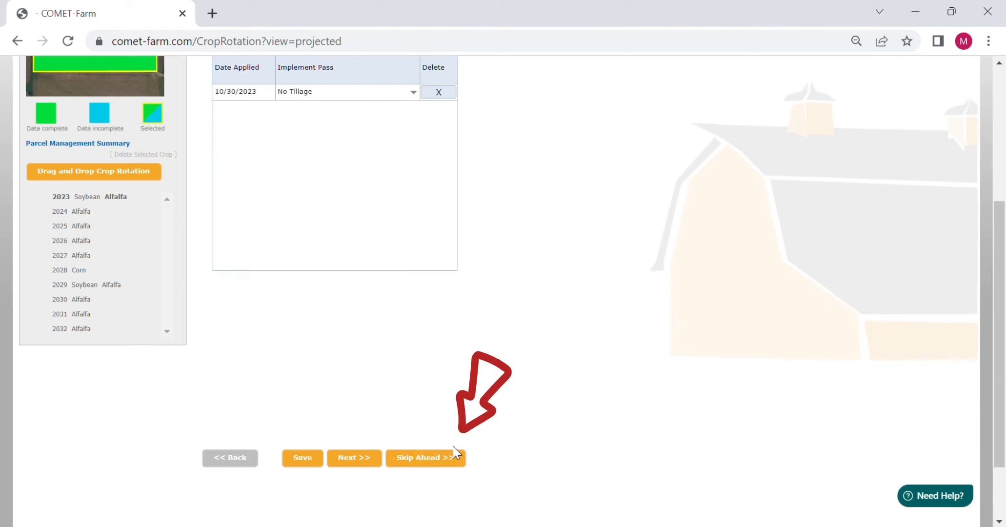
left_click(425, 459)
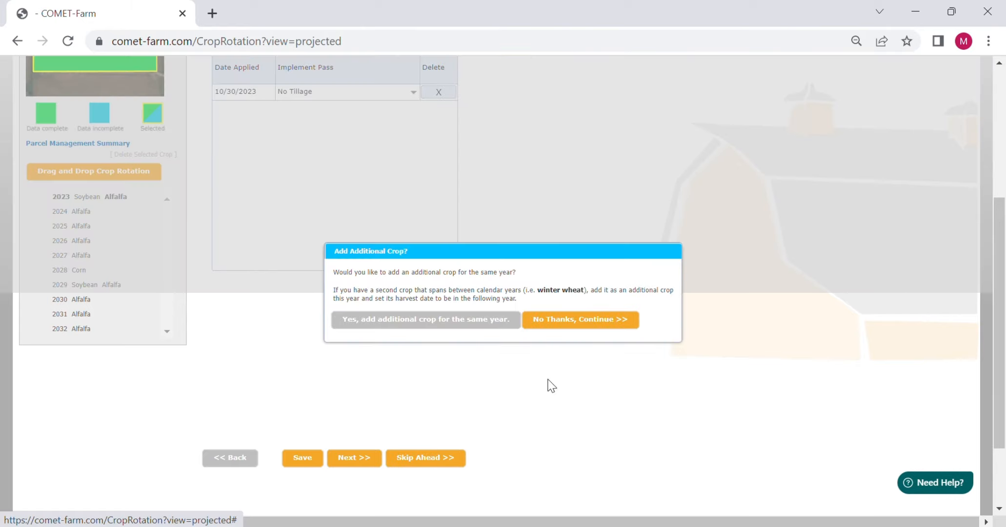
left_click(576, 322)
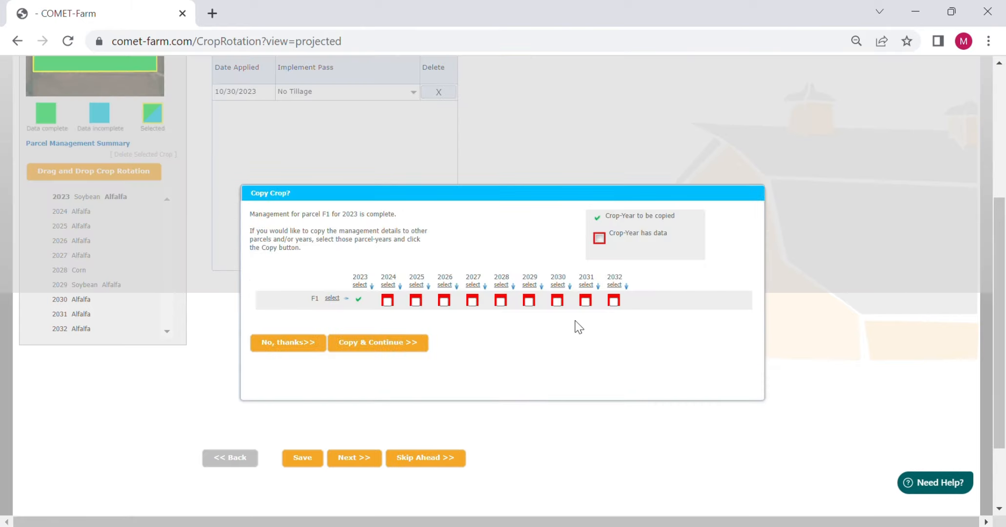
left_click(529, 301)
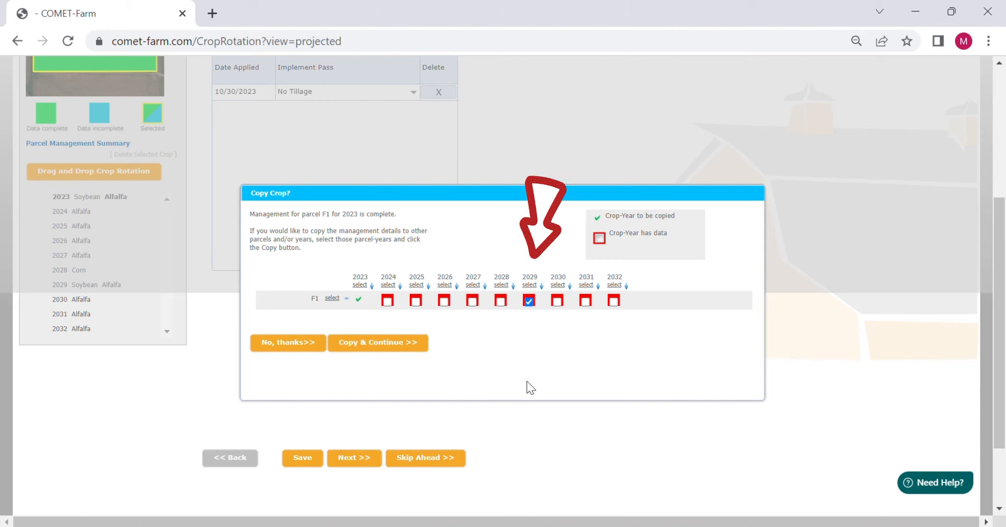
left_click(364, 347)
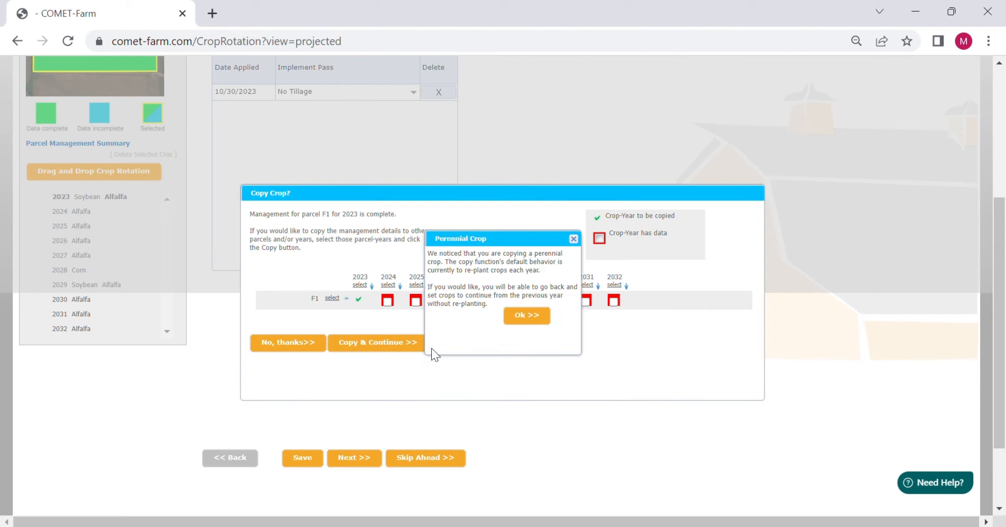
left_click(526, 316)
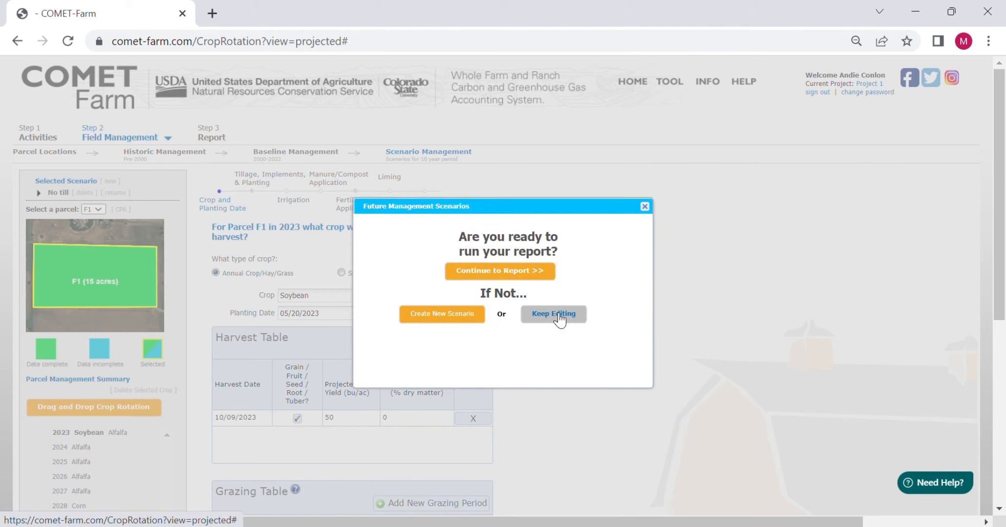
Keep editing the scenario and examine the tillage entries for the 2029 soybean and the 2024 and 2025 alfalfa crops.
left_click(559, 314)
scroll(558, 311, "down", 3)
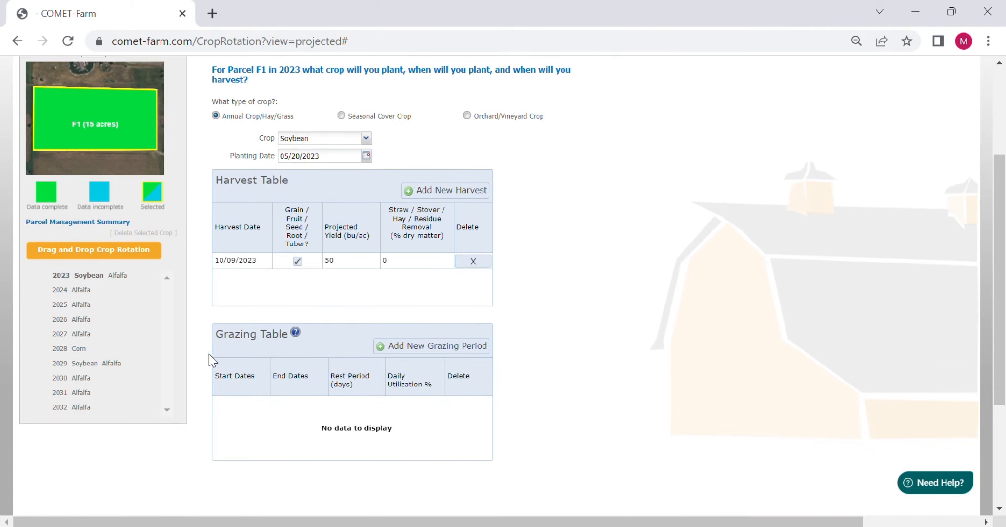
left_click(84, 364)
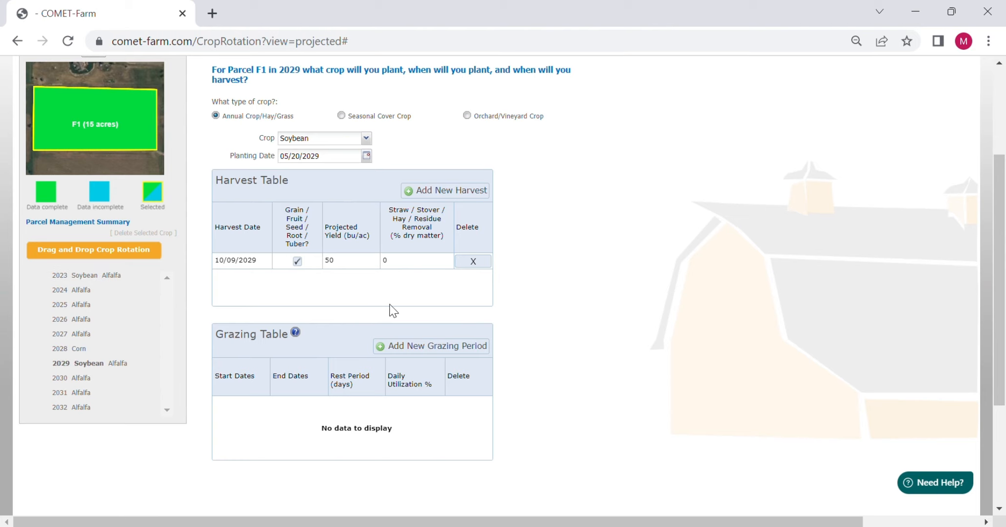
scroll(393, 311, "up", 2)
left_click(257, 104)
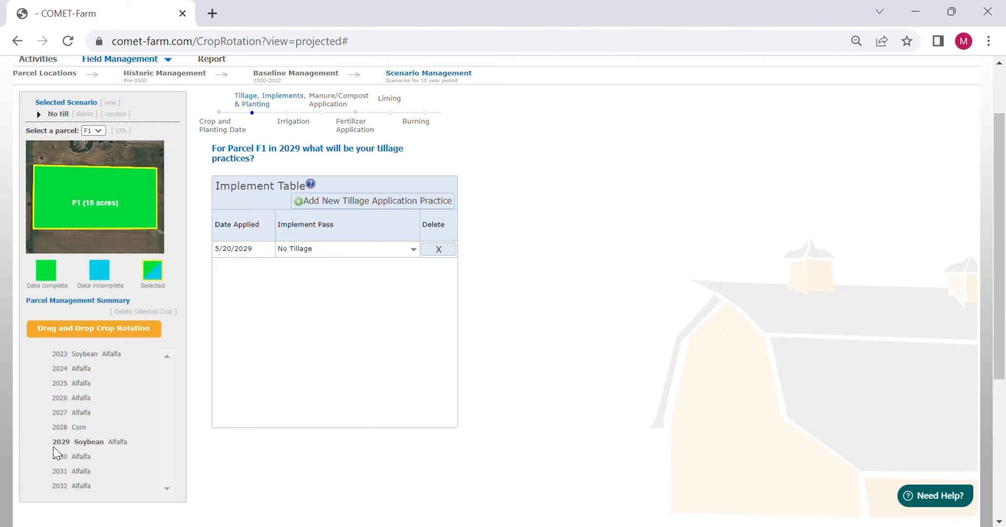
left_click(88, 373)
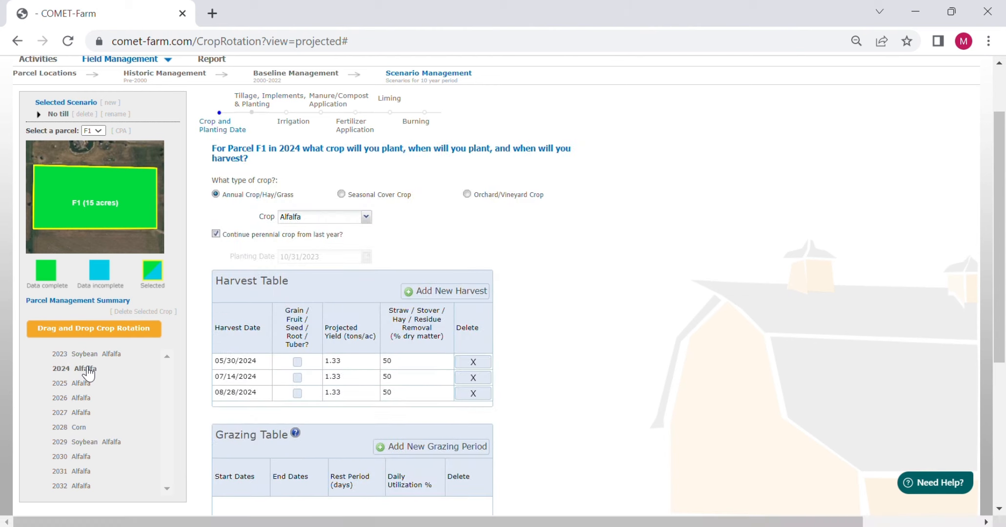
left_click(262, 103)
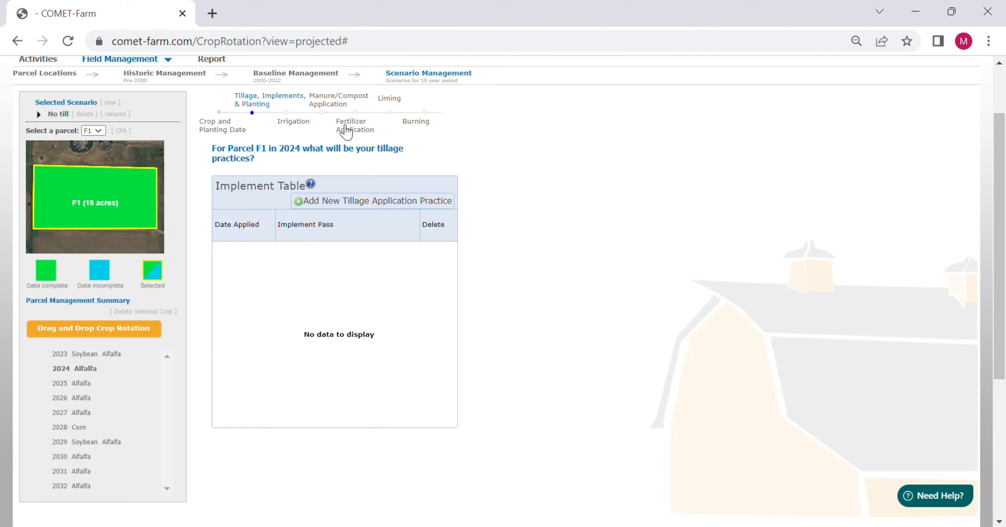
left_click(83, 390)
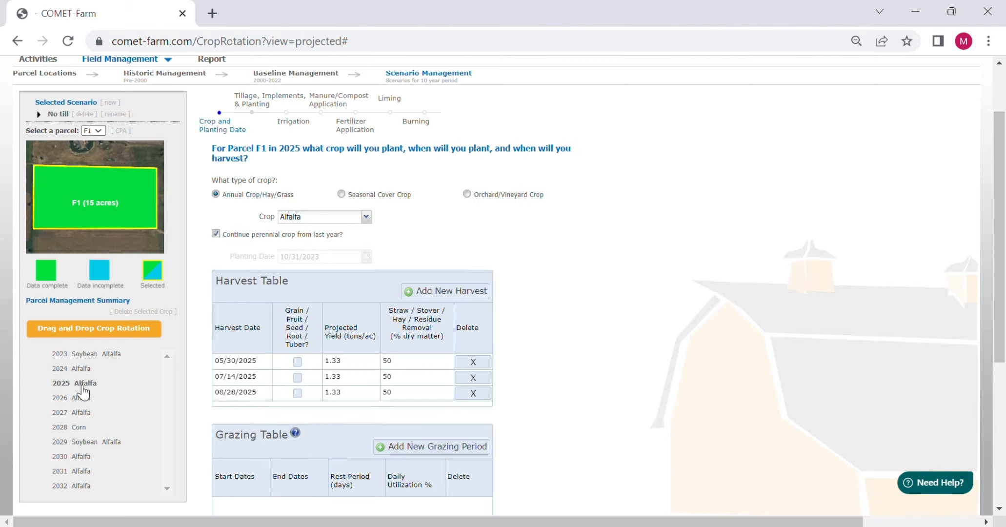
left_click(265, 105)
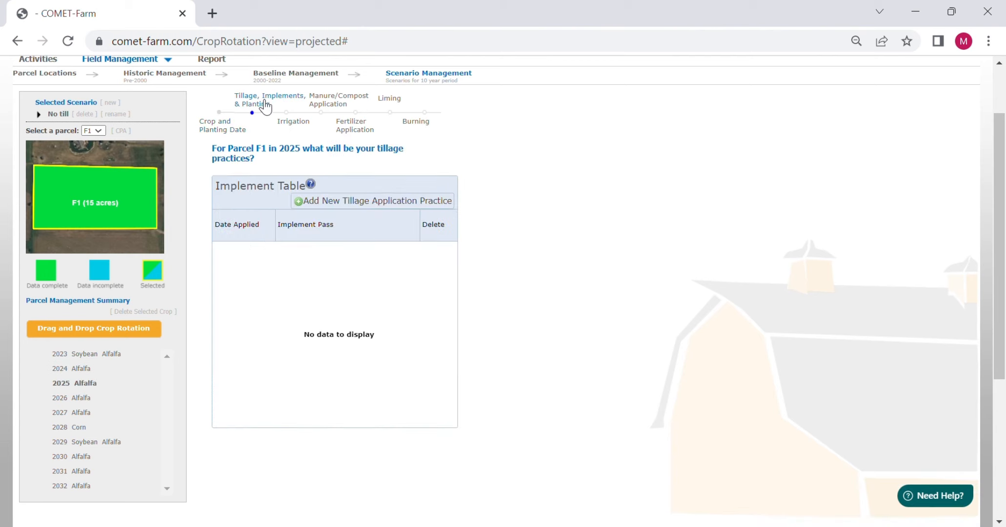
Set the implement pass for the 2028 corn crop to No Tillage.
left_click(78, 429)
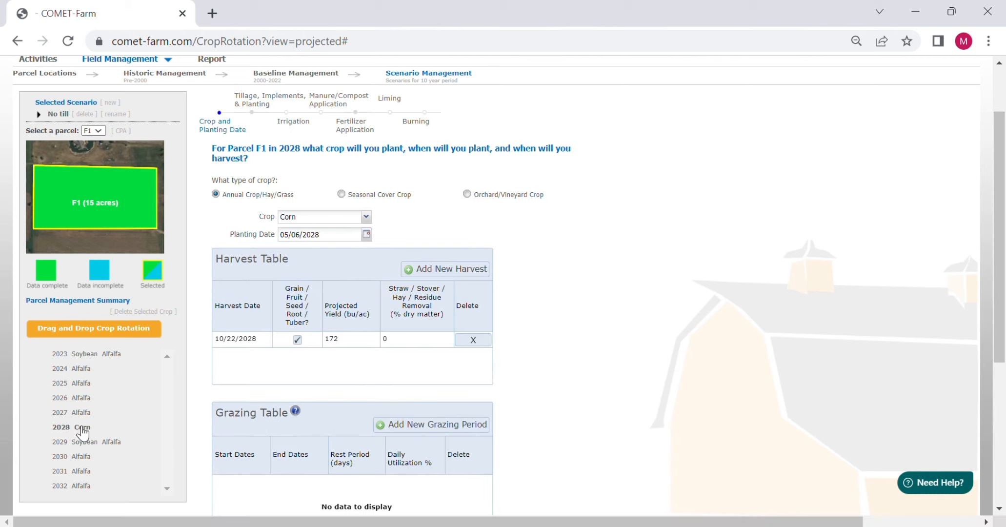
left_click(261, 107)
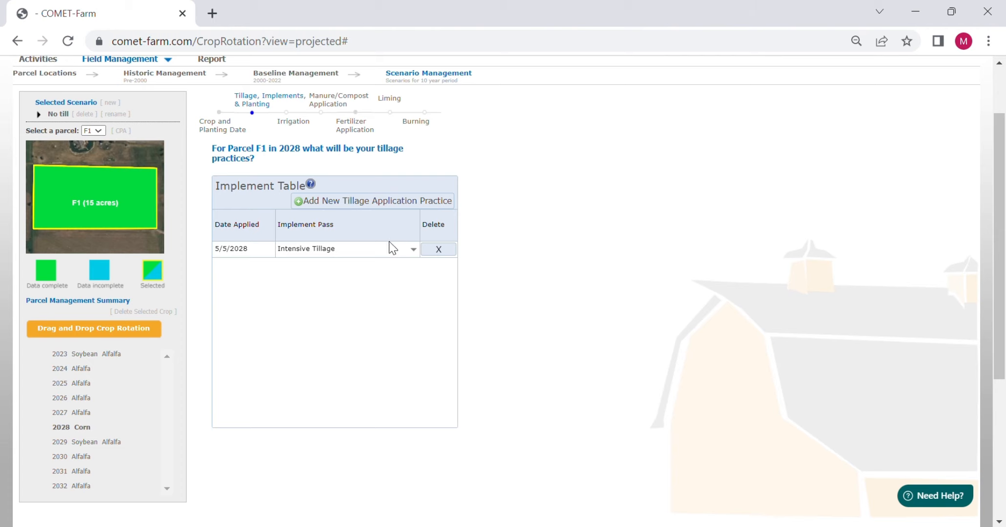
left_click(413, 251)
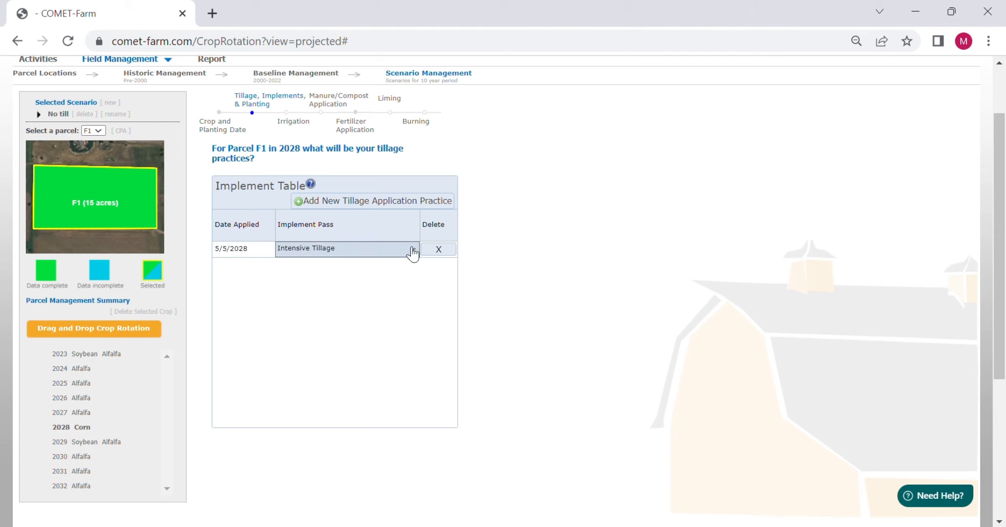
left_click(413, 251)
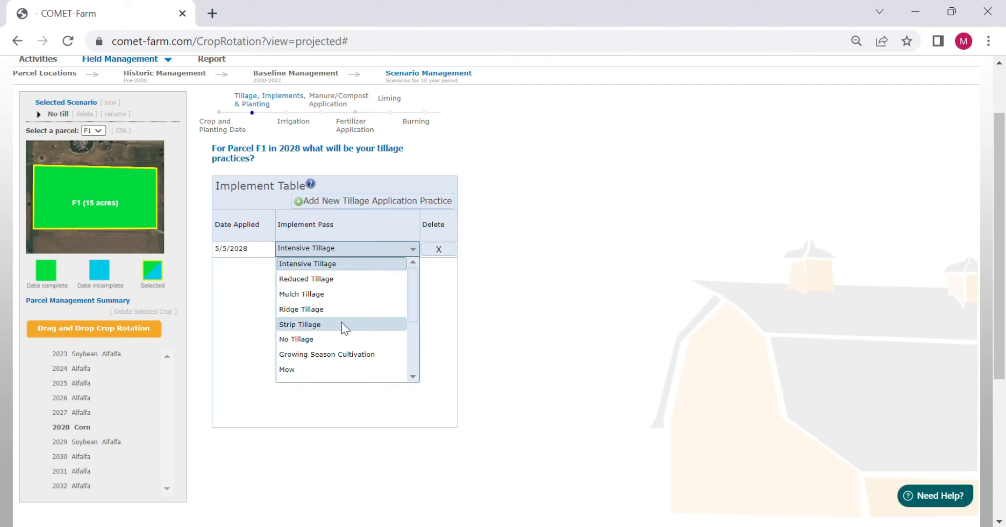
left_click(323, 341)
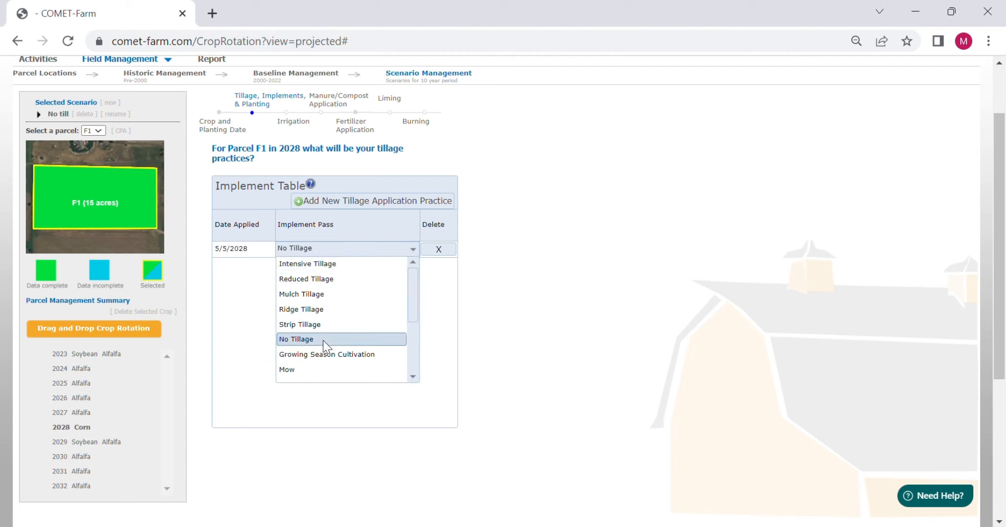
left_click(561, 336)
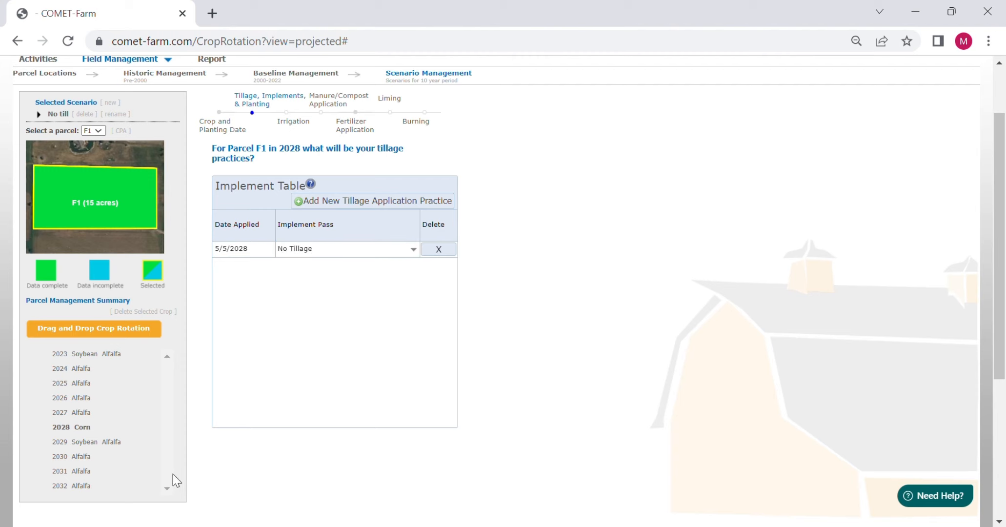
Check the 2030 alfalfa tillage entries, then skip ahead without adding another crop or copying the 2030 management.
left_click(81, 457)
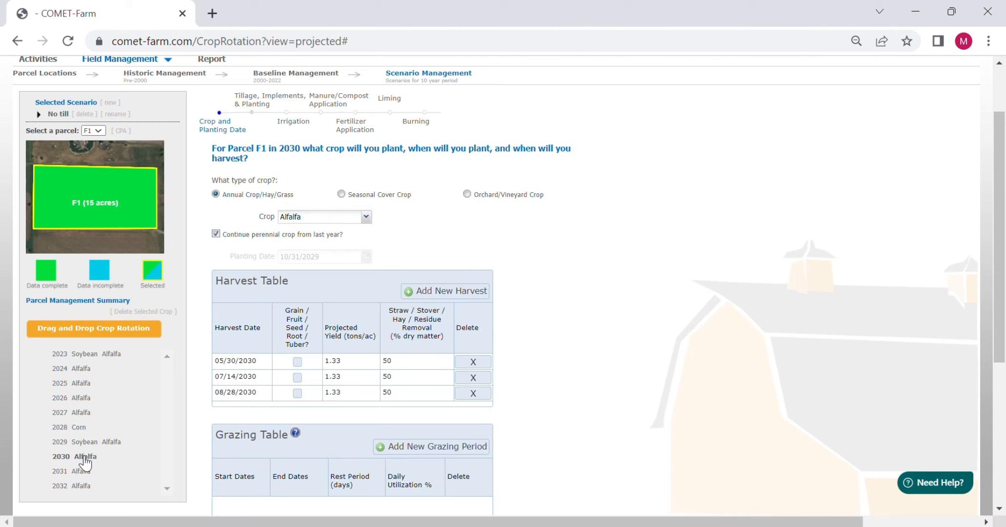
left_click(244, 101)
scroll(459, 389, "down", 4)
scroll(460, 389, "down", 1)
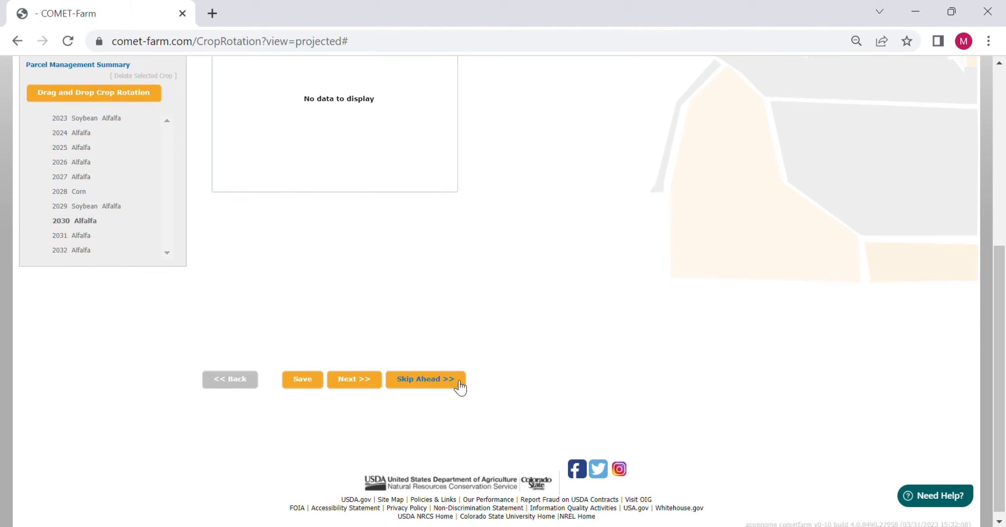
left_click(422, 385)
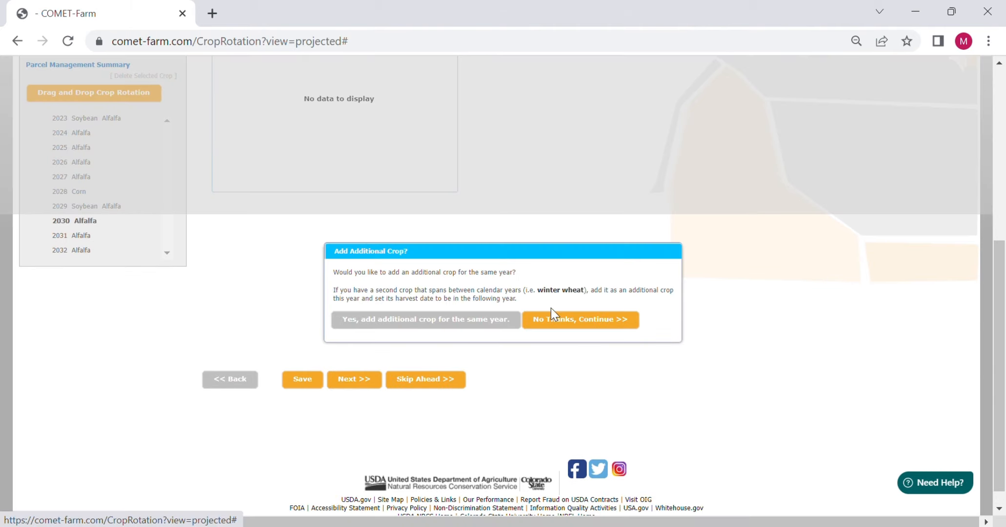
left_click(567, 327)
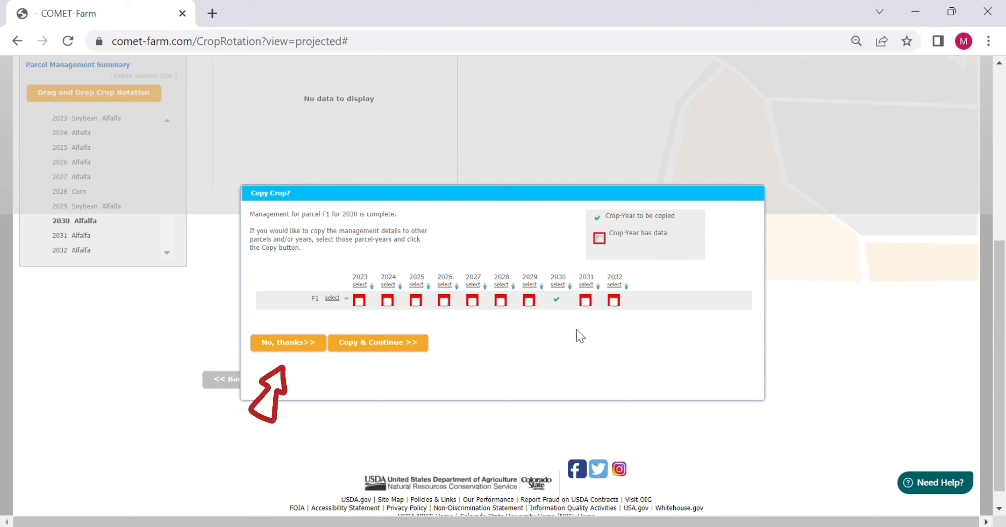
left_click(279, 344)
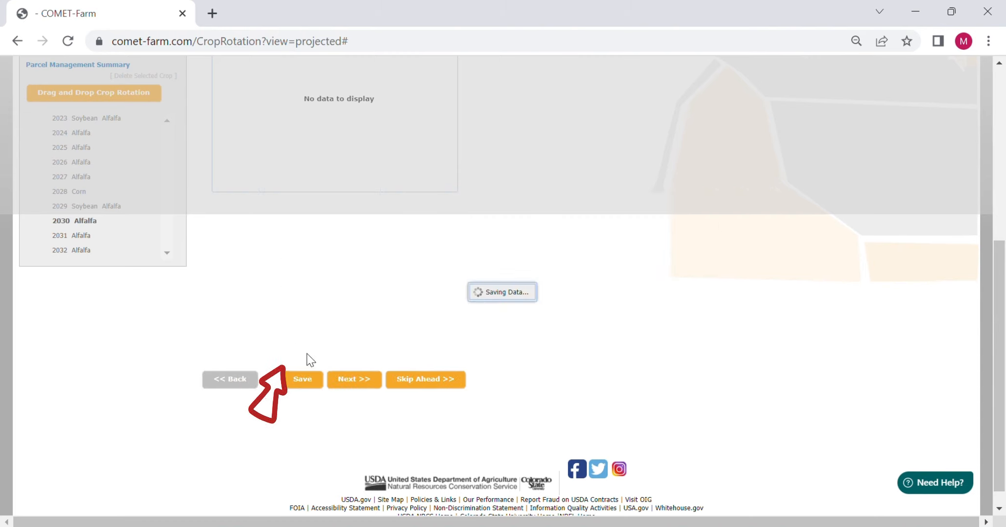
Set up a new management scenario named No till CP that copies its management information from Baseline.
scroll(502, 357, "up", 4)
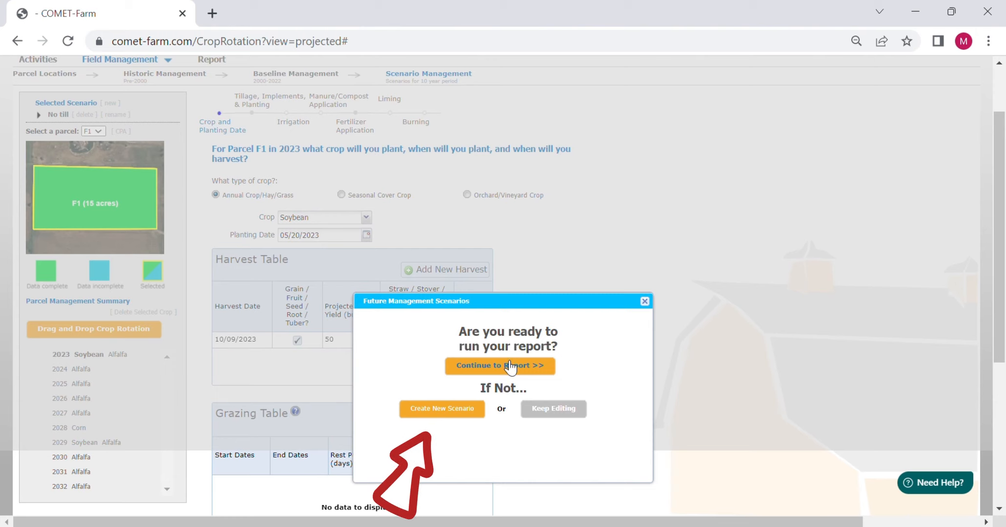
left_click(440, 410)
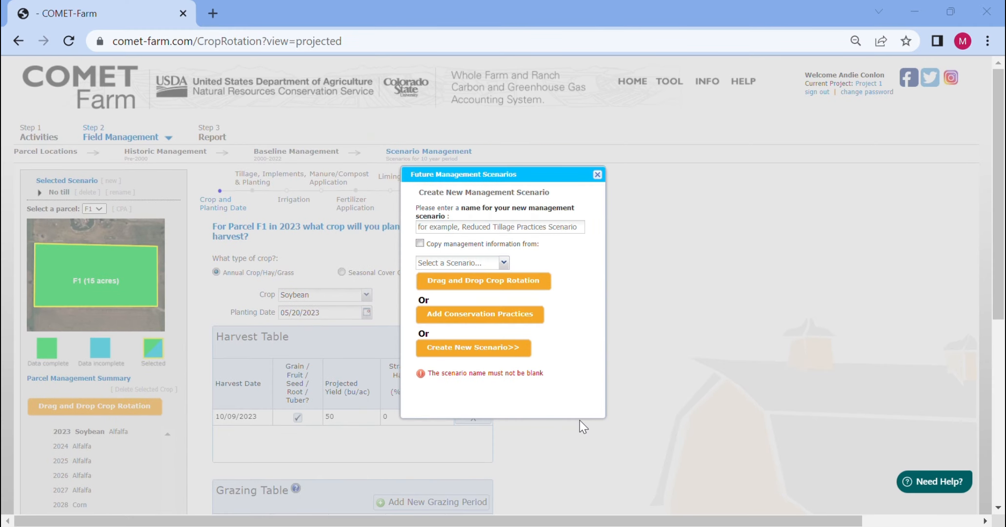
left_click(445, 228)
type("No till CPA")
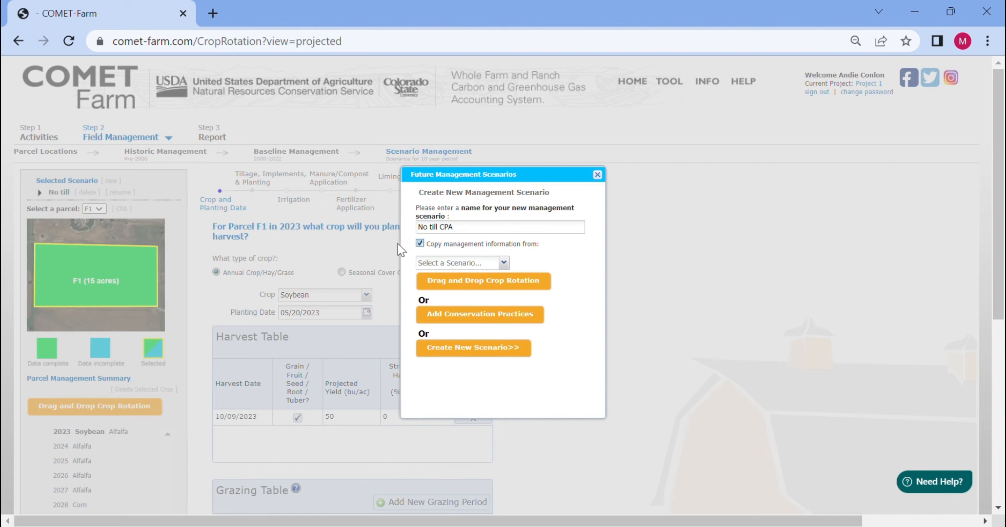
left_click(504, 263)
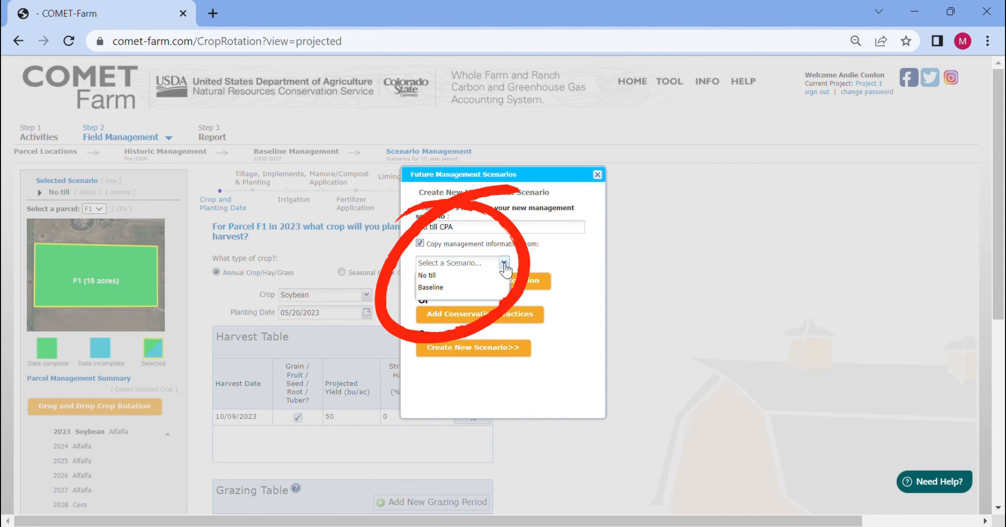
left_click(500, 287)
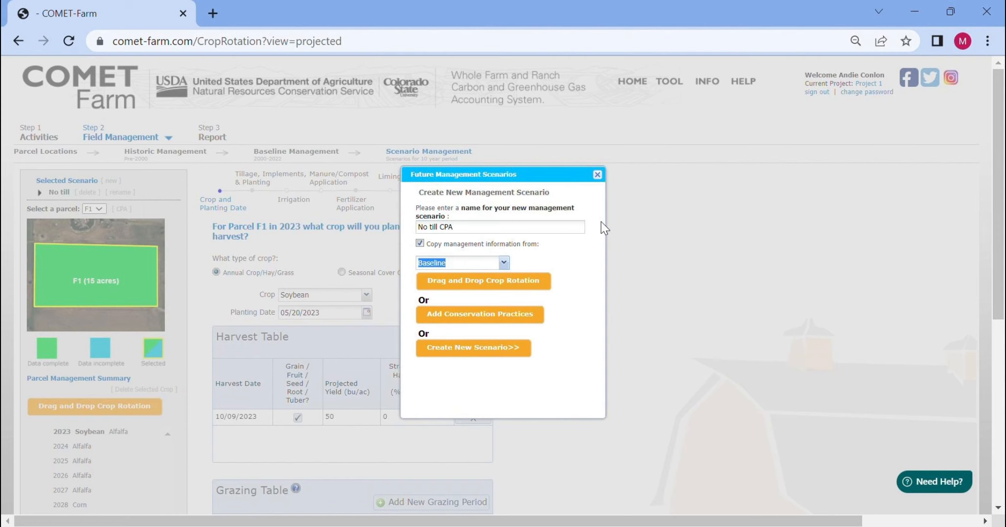
key("BackSpace")
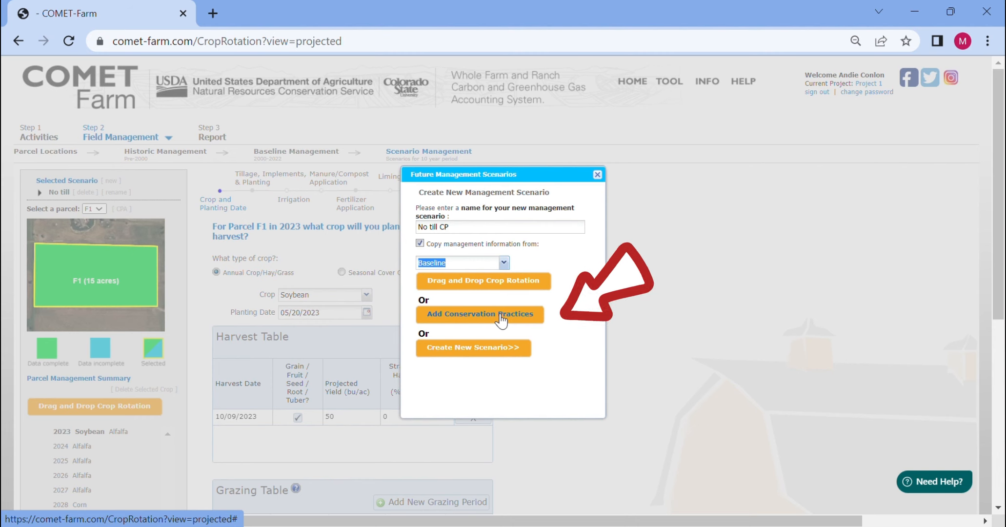
Add the conservation tillage practice Convert to no tillage (CPS 329) to parcel F1 and continue to the report.
left_click(501, 319)
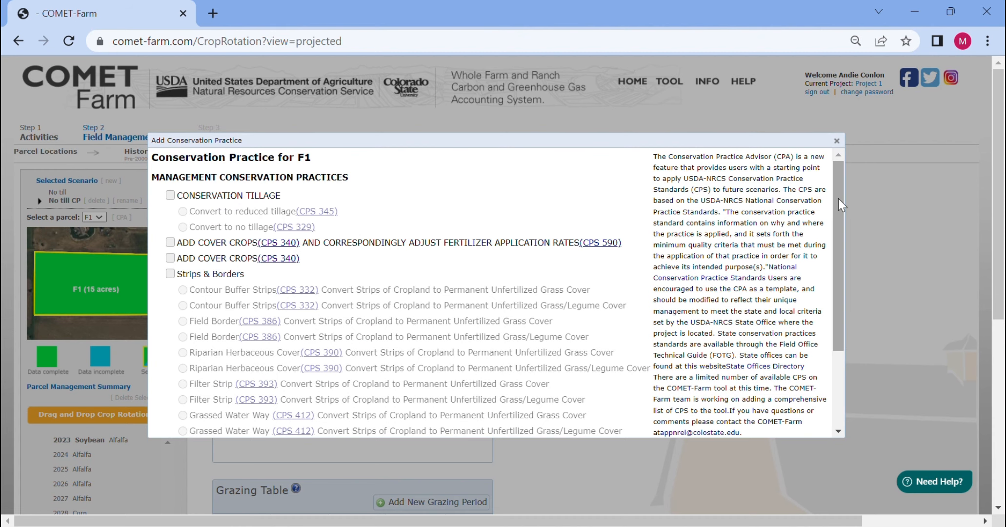
left_click_drag(838, 199, 863, 184)
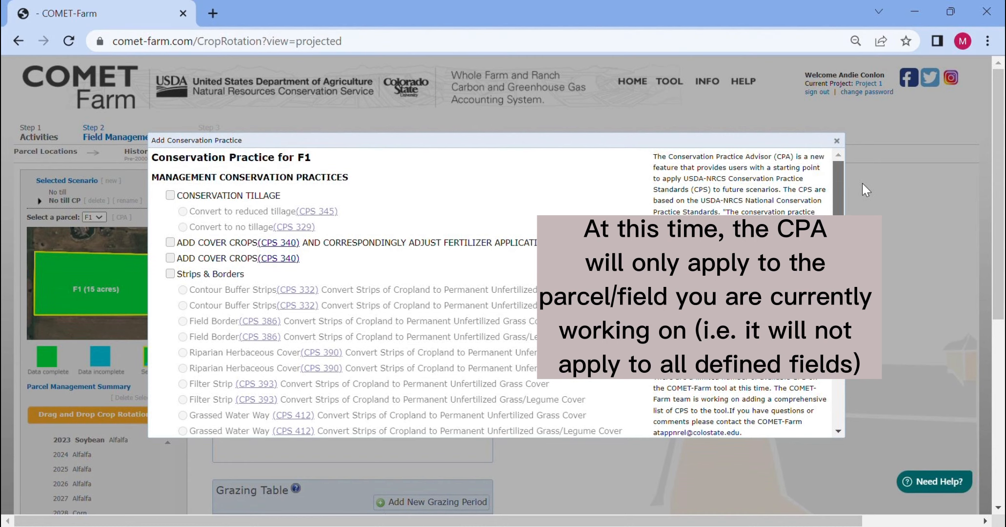
left_click(170, 196)
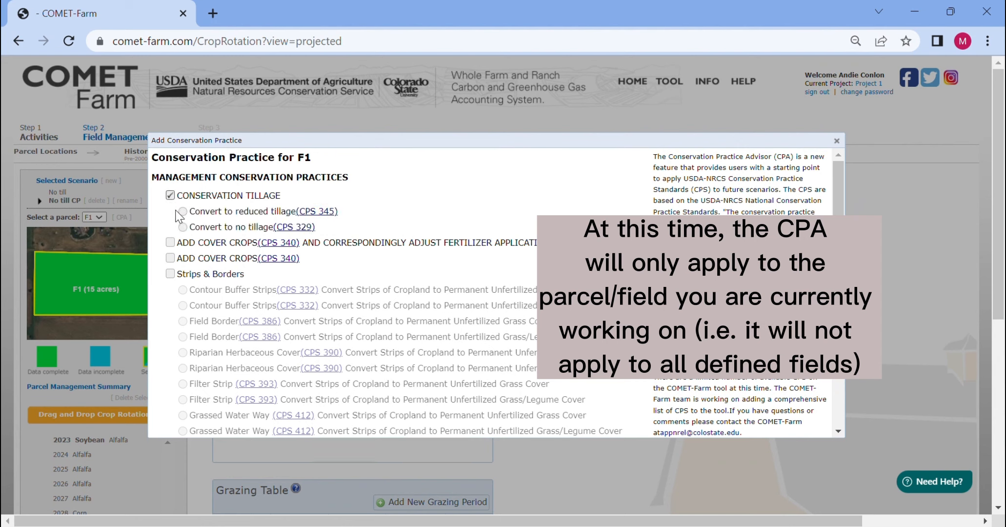
left_click(183, 228)
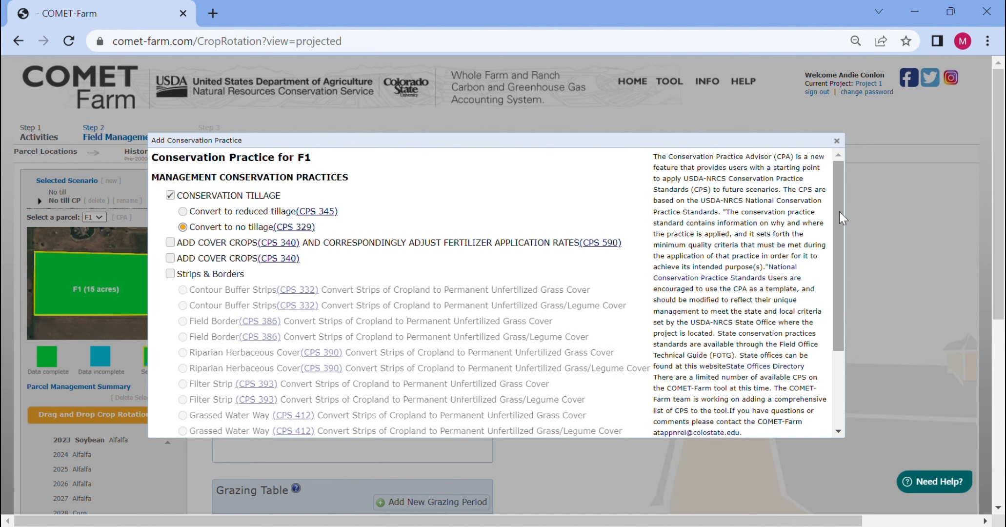
left_click_drag(839, 211, 847, 317)
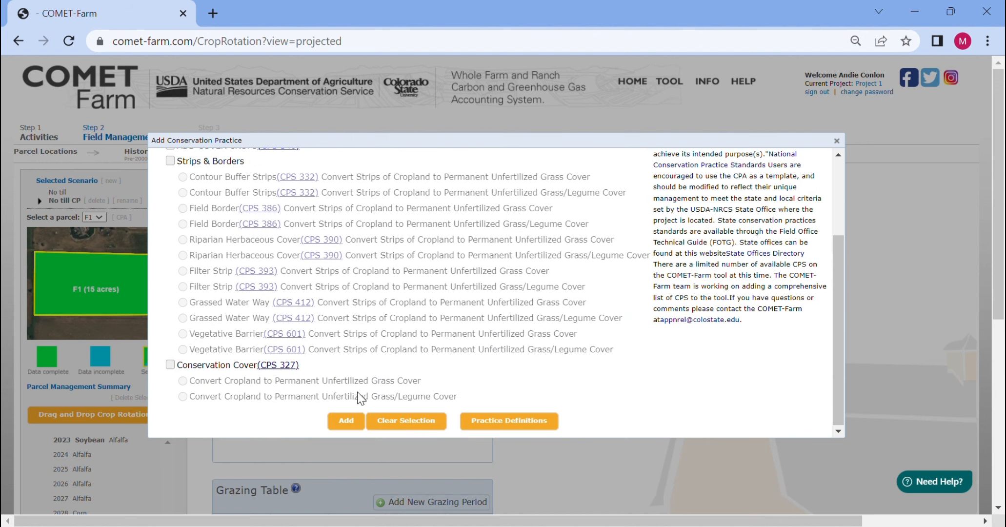
left_click(346, 423)
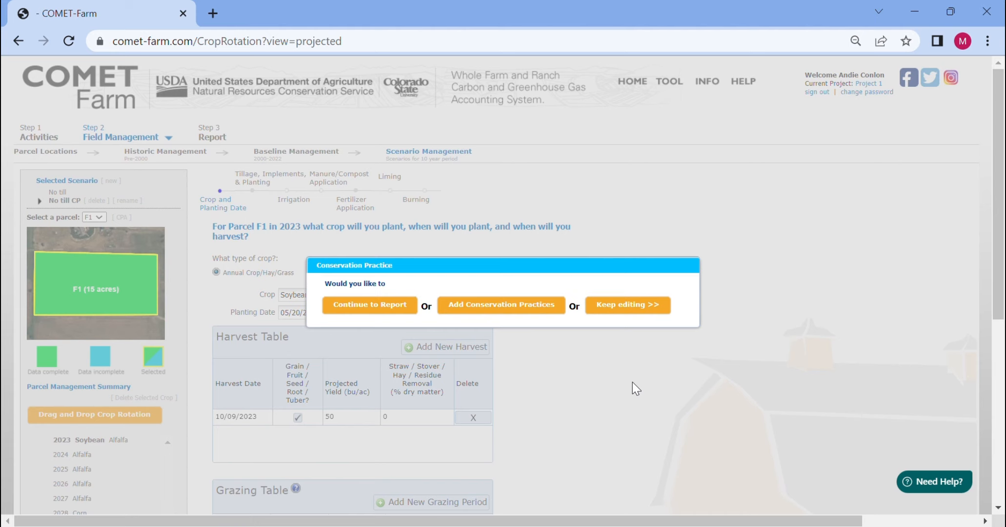
left_click(377, 307)
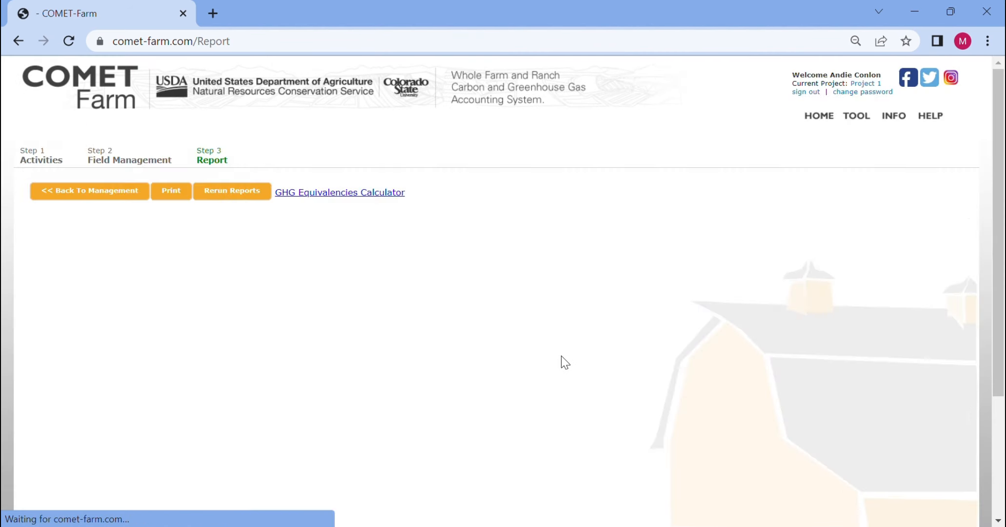